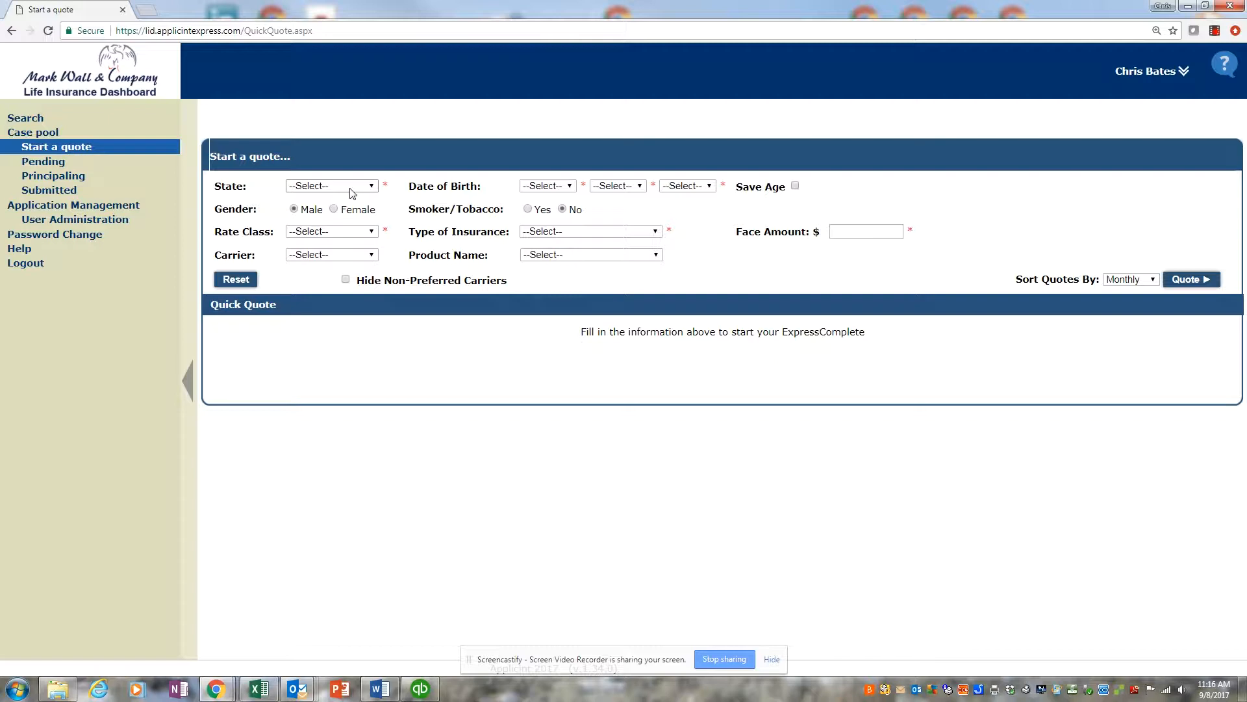
# Enter the month and day of the applicant's date of birth and set Smoker/Tobacco to No.
pyautogui.click(552, 188)
pyautogui.click(574, 207)
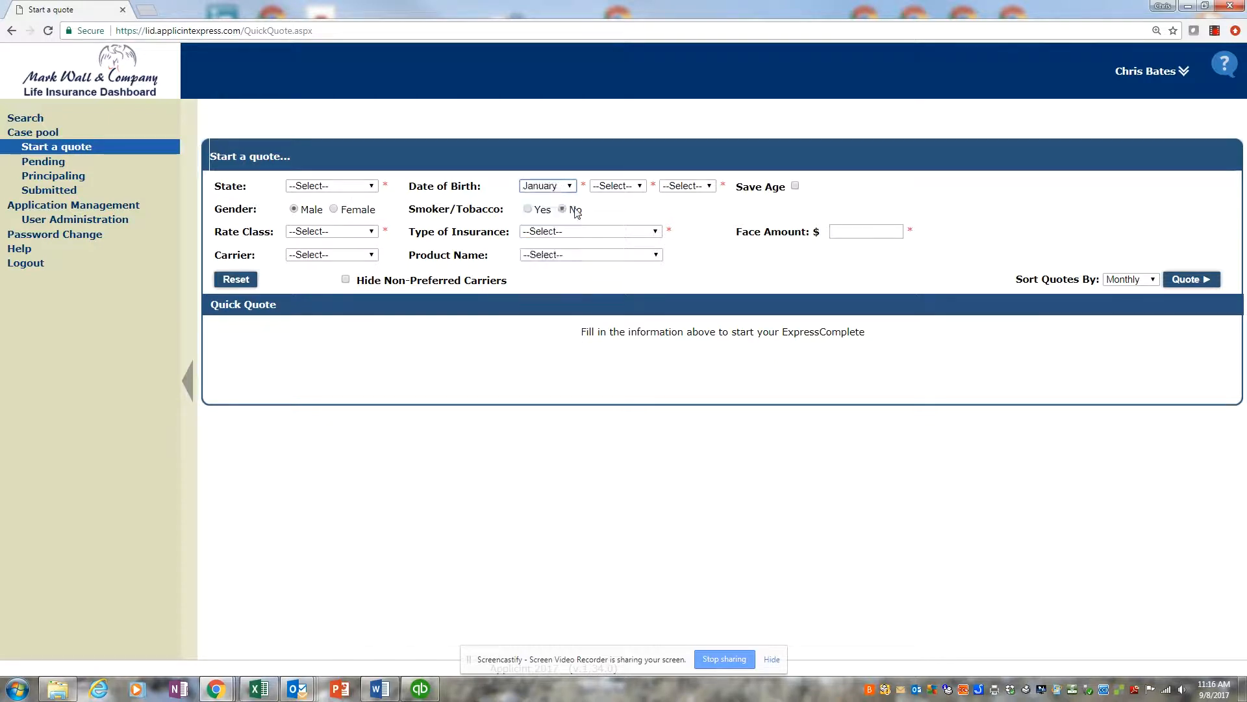
pyautogui.click(601, 187)
pyautogui.click(601, 209)
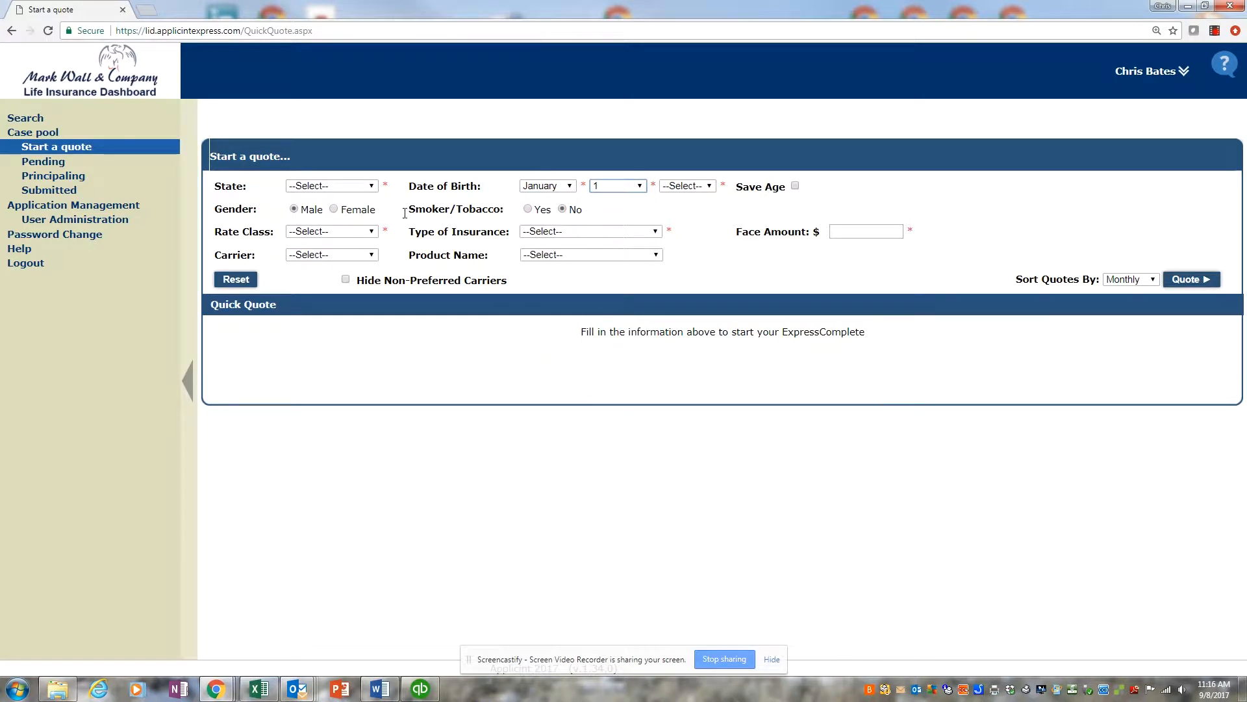
pyautogui.click(562, 209)
# Set the rate class to Height/Weight, with a height of 6 ft 1 in and a weight of 227 lbs.
pyautogui.click(371, 235)
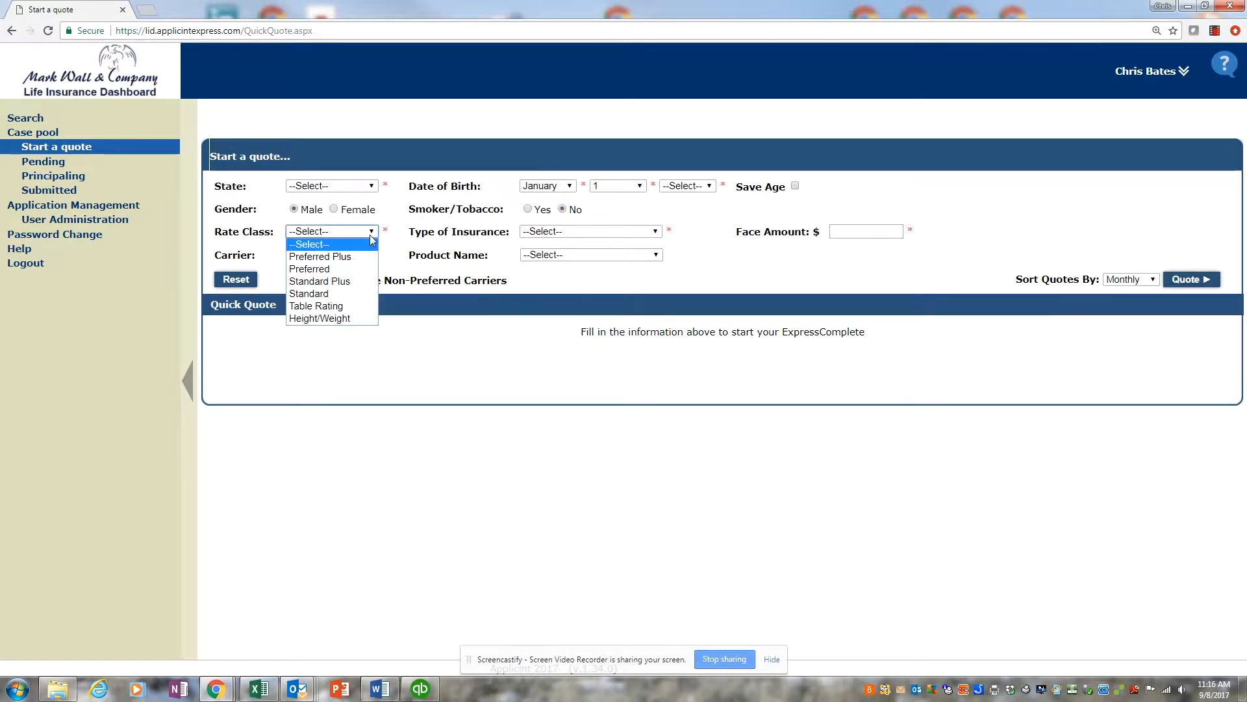
pyautogui.click(354, 319)
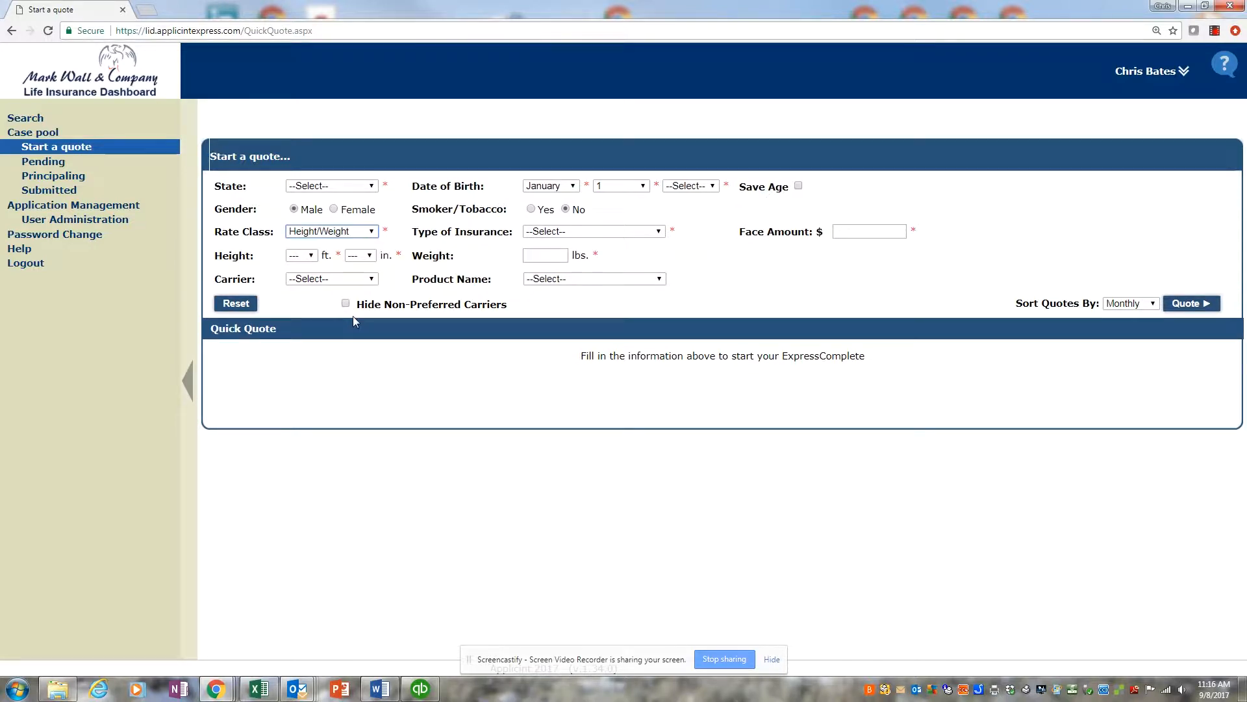
pyautogui.click(312, 257)
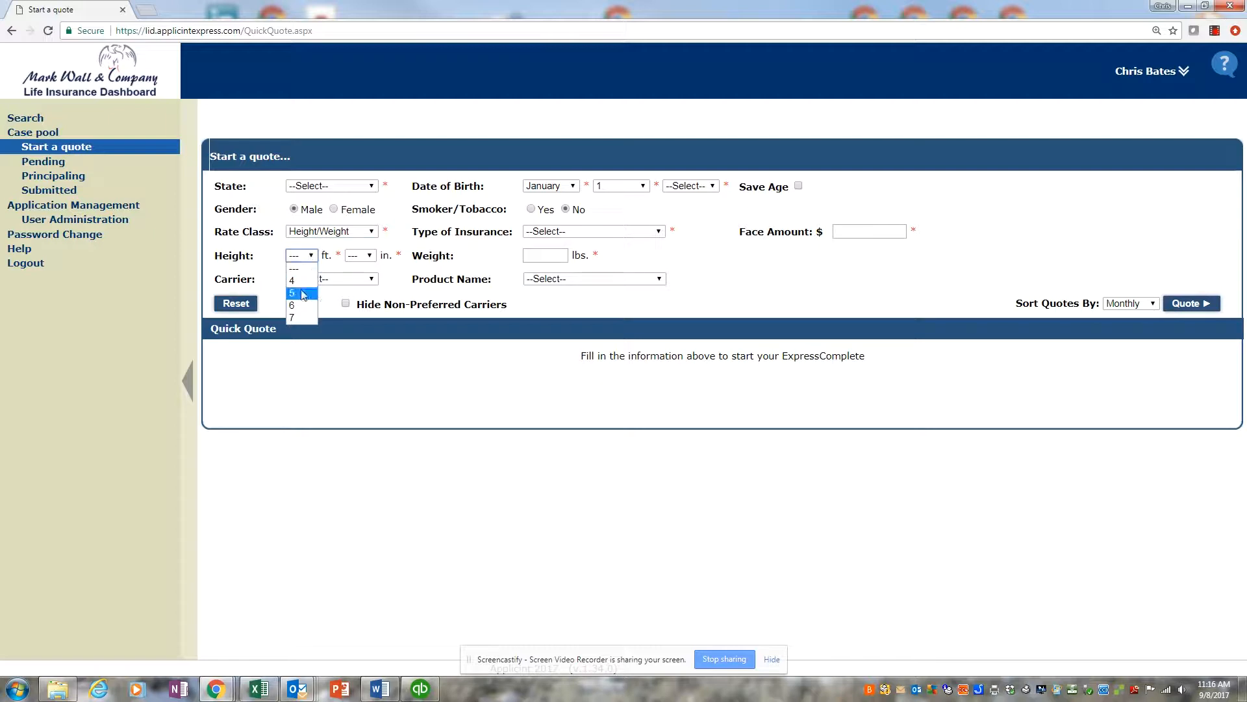
pyautogui.click(297, 310)
pyautogui.click(361, 255)
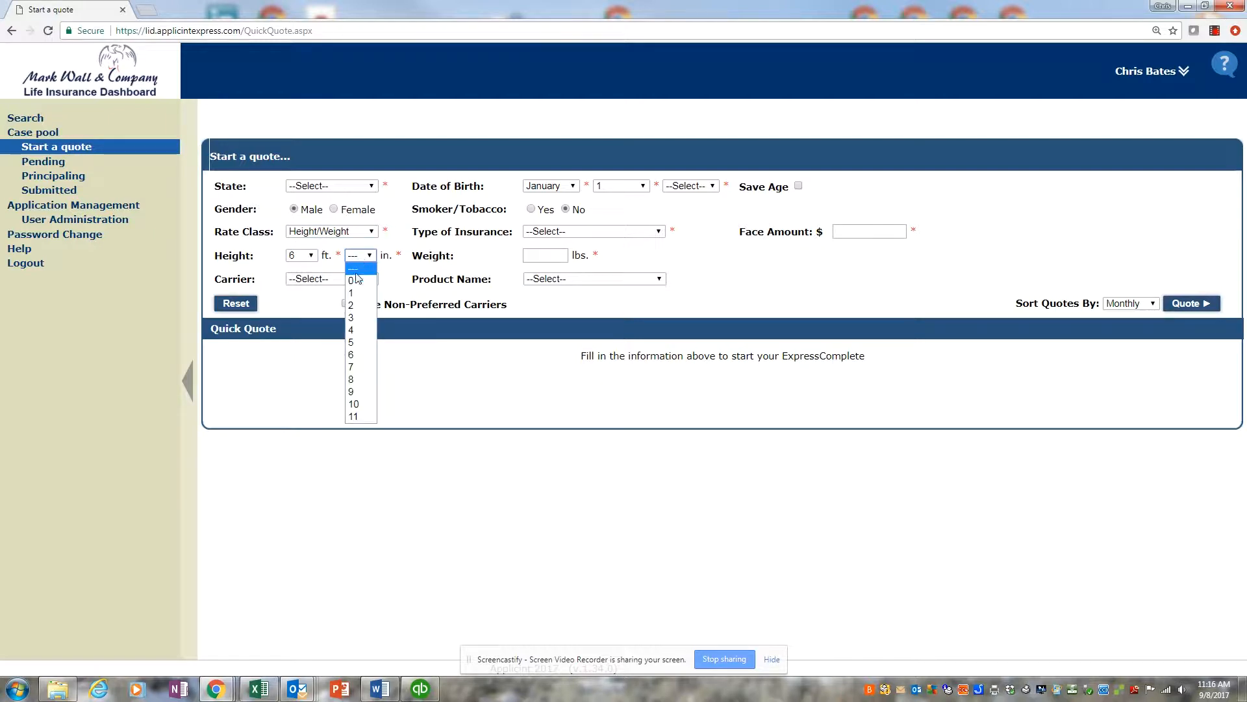
pyautogui.click(357, 290)
pyautogui.click(535, 253)
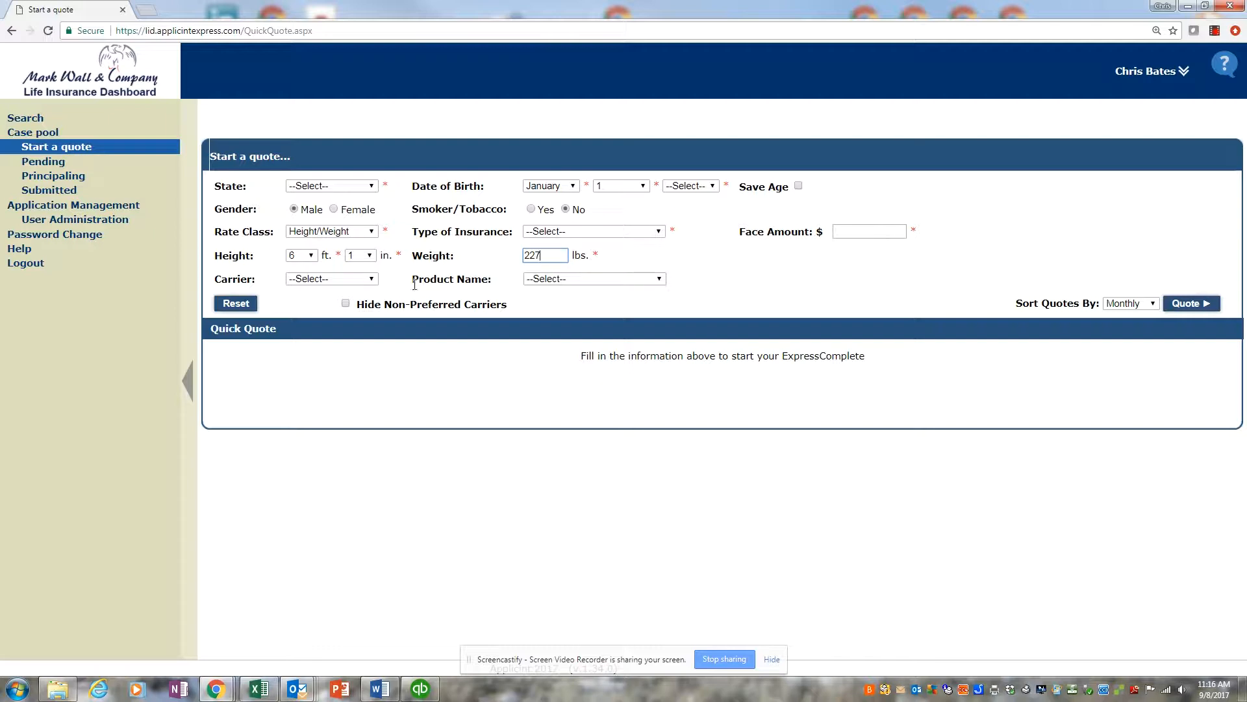
pyautogui.click(371, 279)
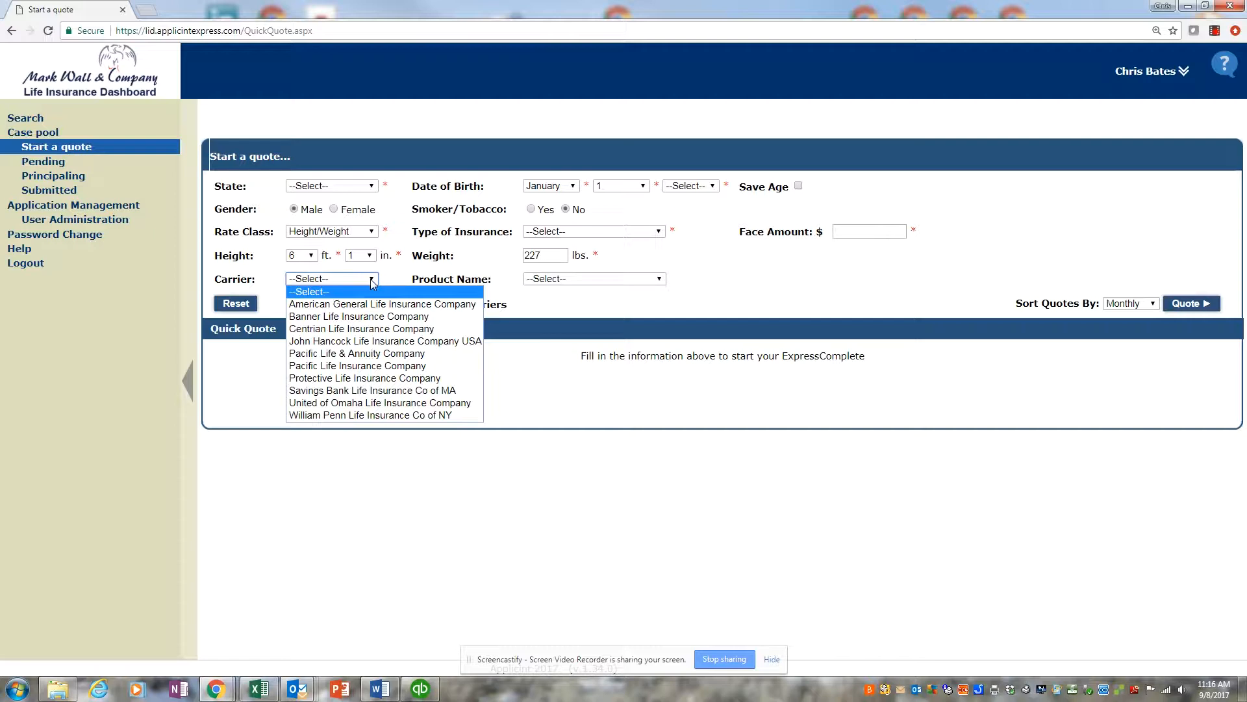
pyautogui.click(371, 279)
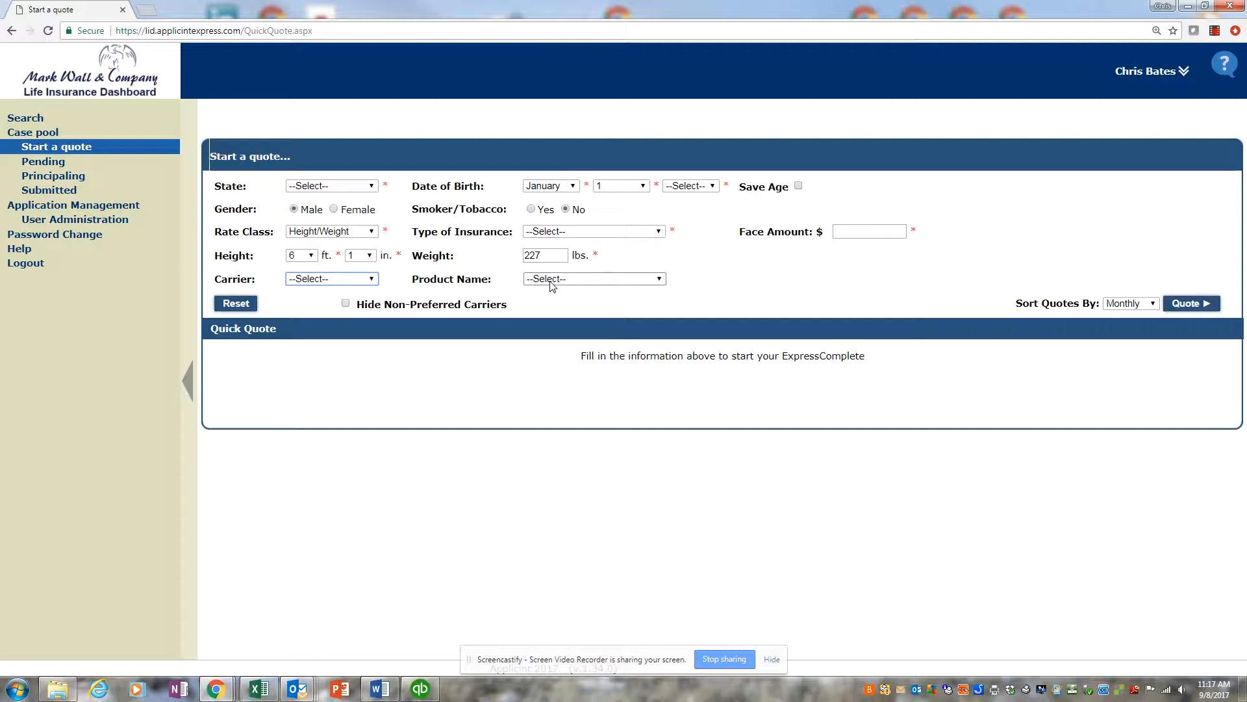
# Set the type of insurance to 20 Year Level Term and the face amount to $1,000,000.
pyautogui.click(593, 233)
pyautogui.click(631, 288)
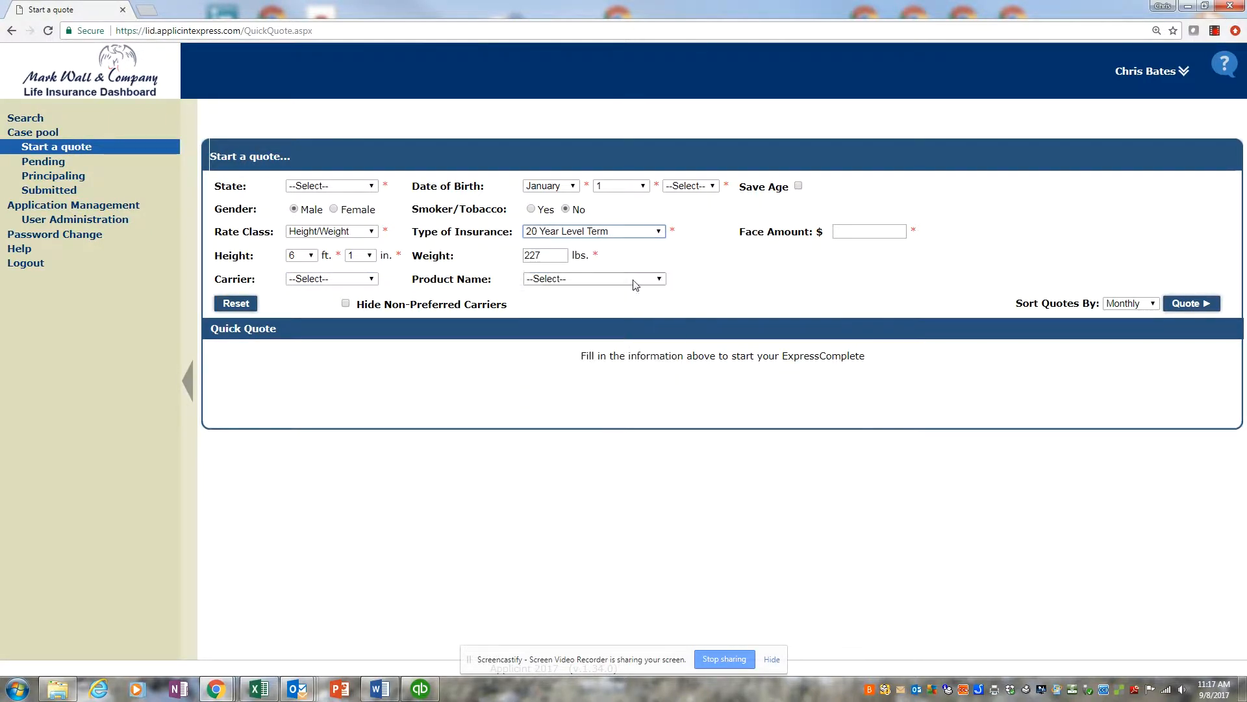
pyautogui.click(850, 231)
pyautogui.write('10,000')
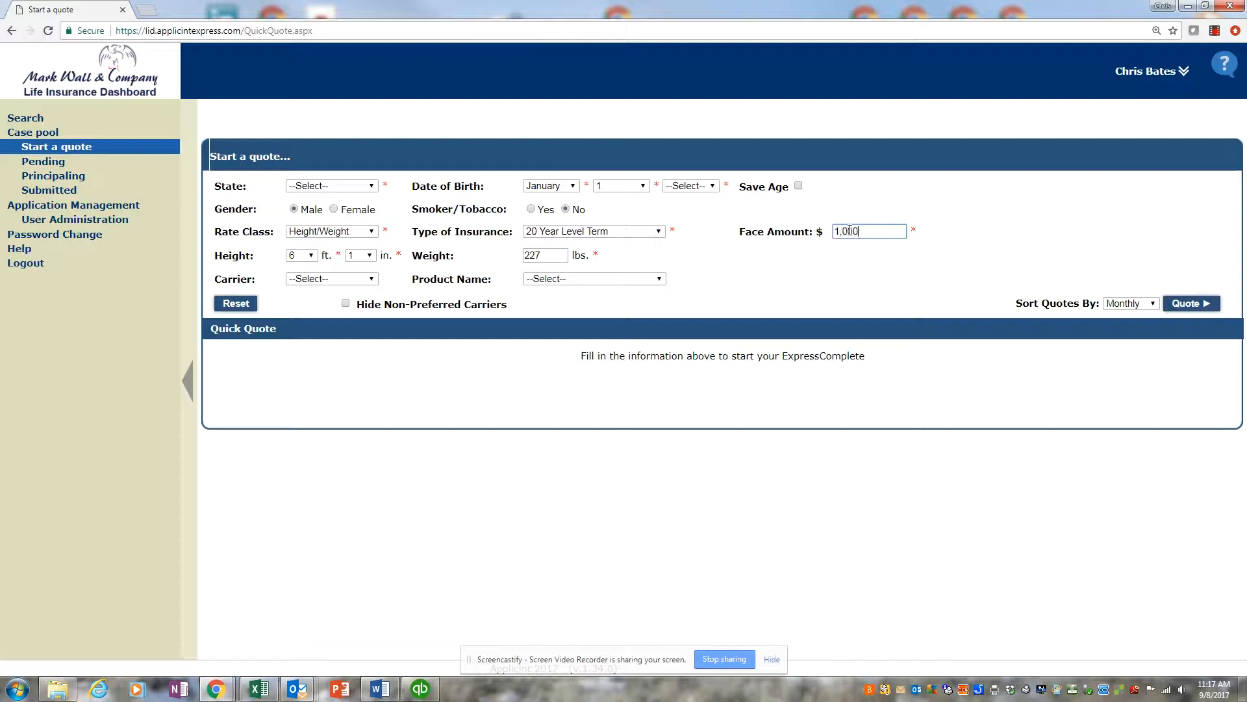
pyautogui.write('00')
# Sort the quotes by monthly premium and try to run the quote.
pyautogui.click(1154, 304)
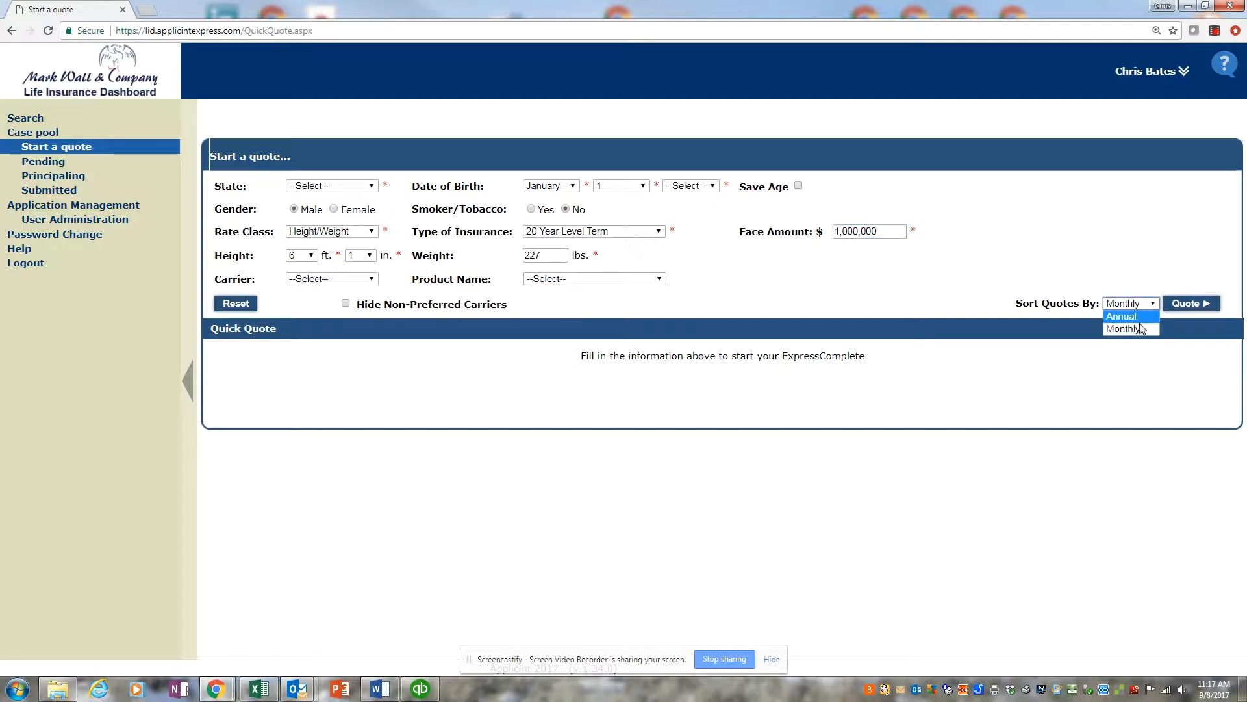
pyautogui.click(1143, 328)
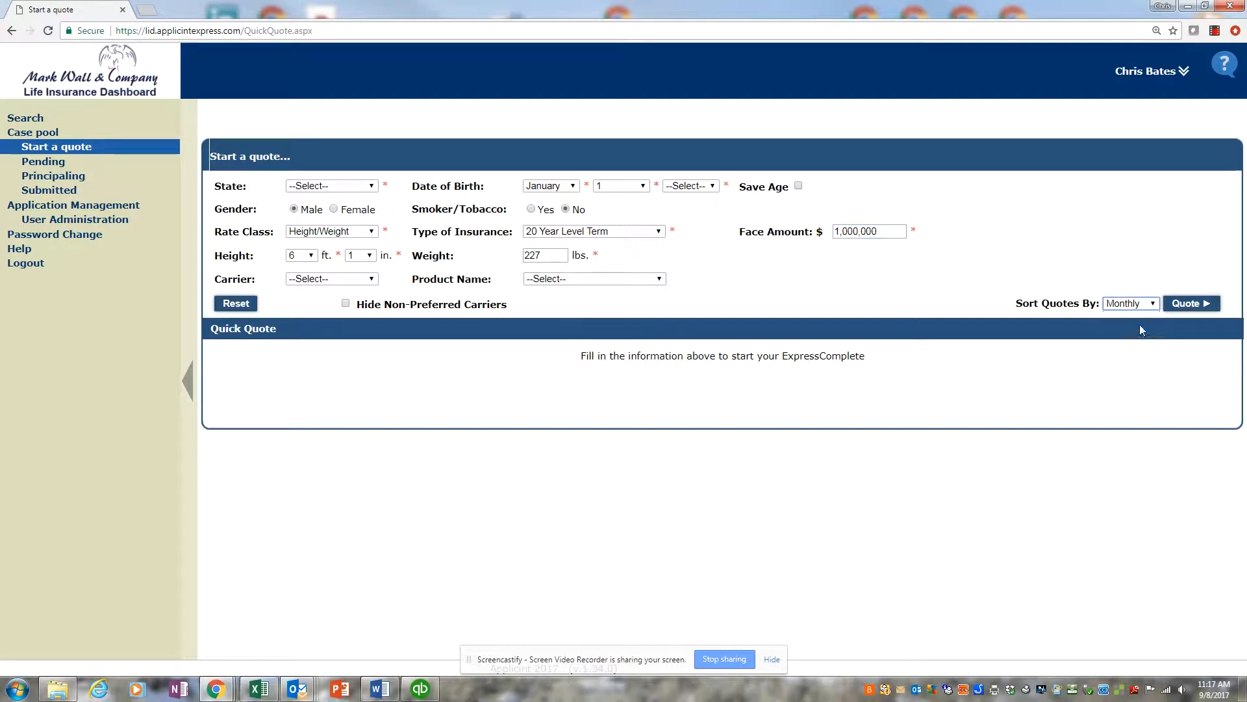
pyautogui.click(1182, 305)
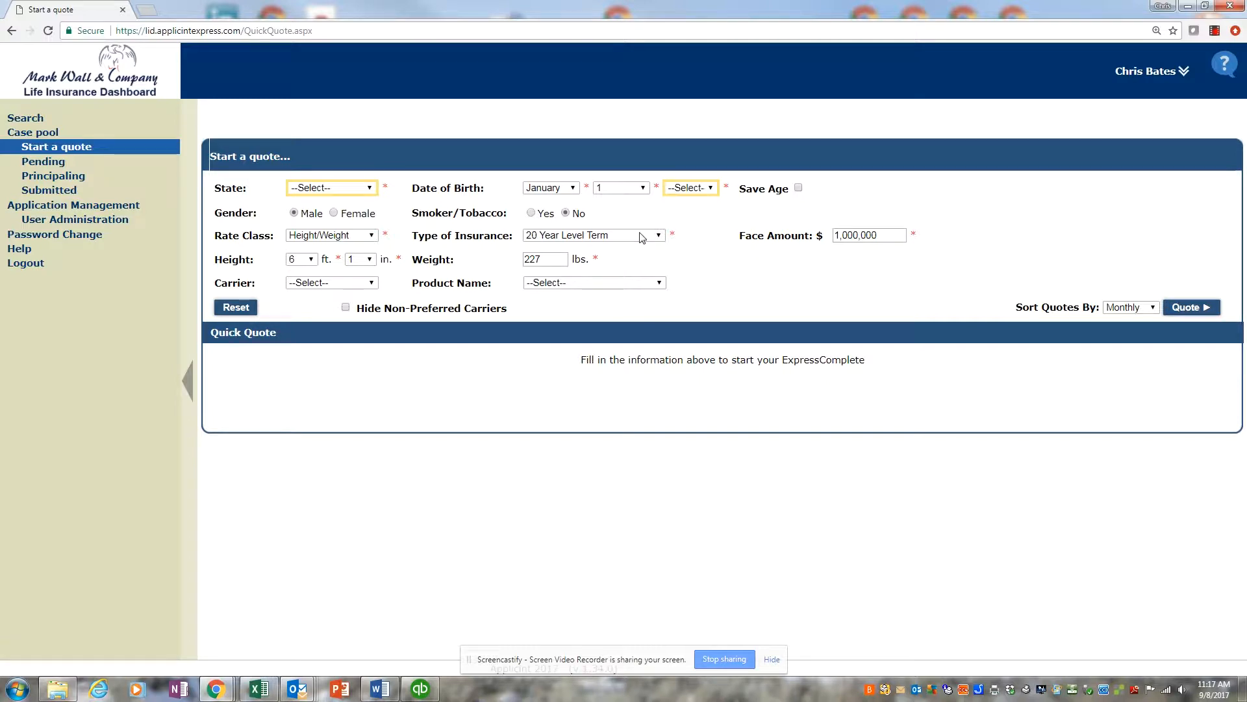
# Complete the required fields with Alabama as the state and the applicant's birth year, and run the quote.
pyautogui.click(693, 188)
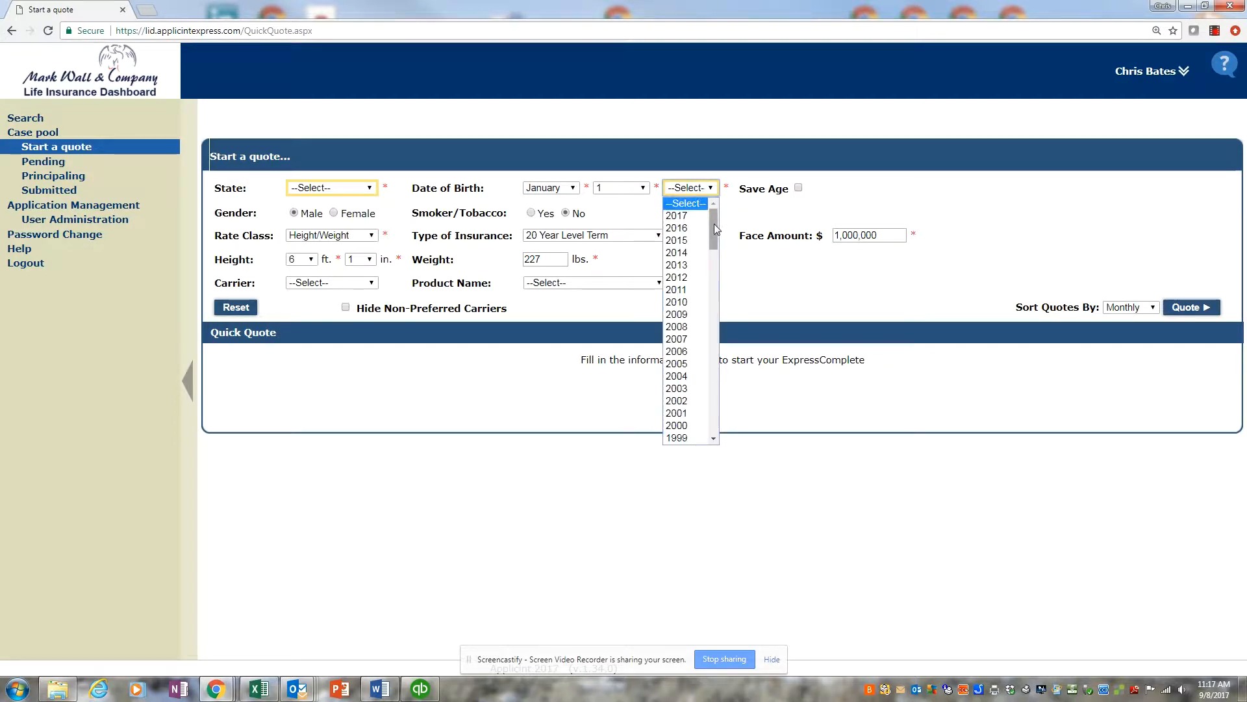
pyautogui.click(364, 189)
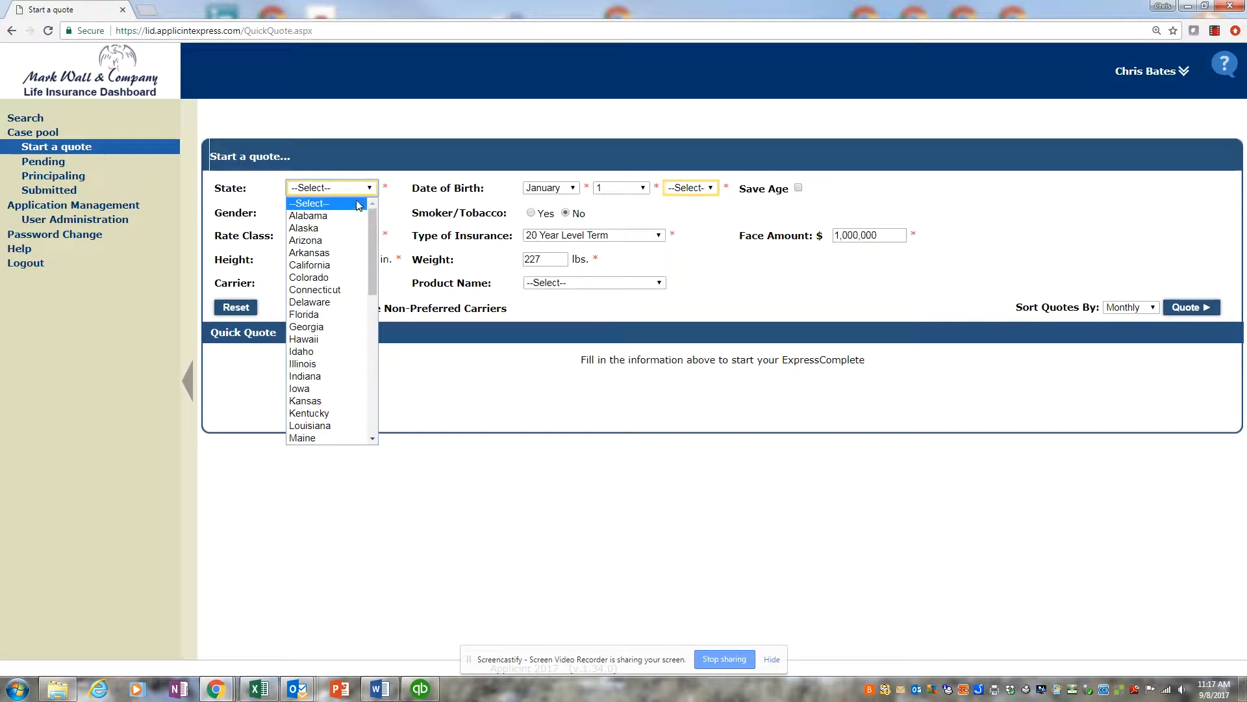
pyautogui.click(345, 216)
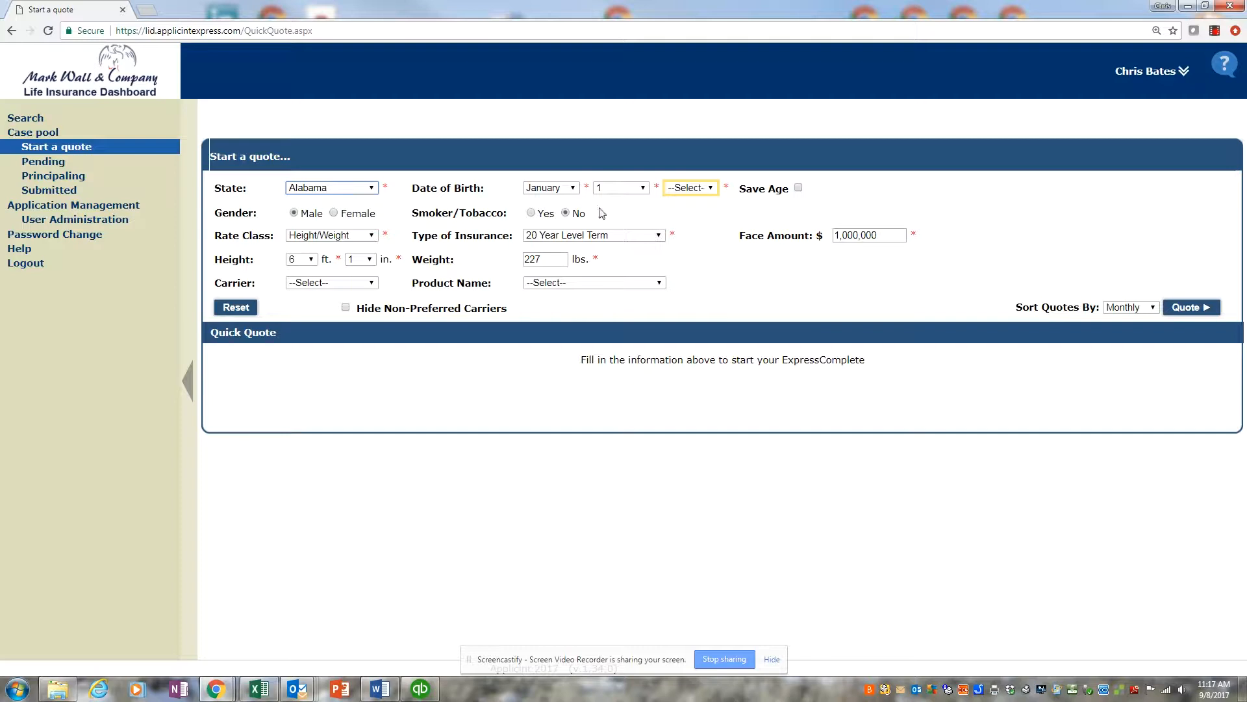
pyautogui.click(717, 190)
pyautogui.moveTo(714, 233); pyautogui.dragTo(719, 342)
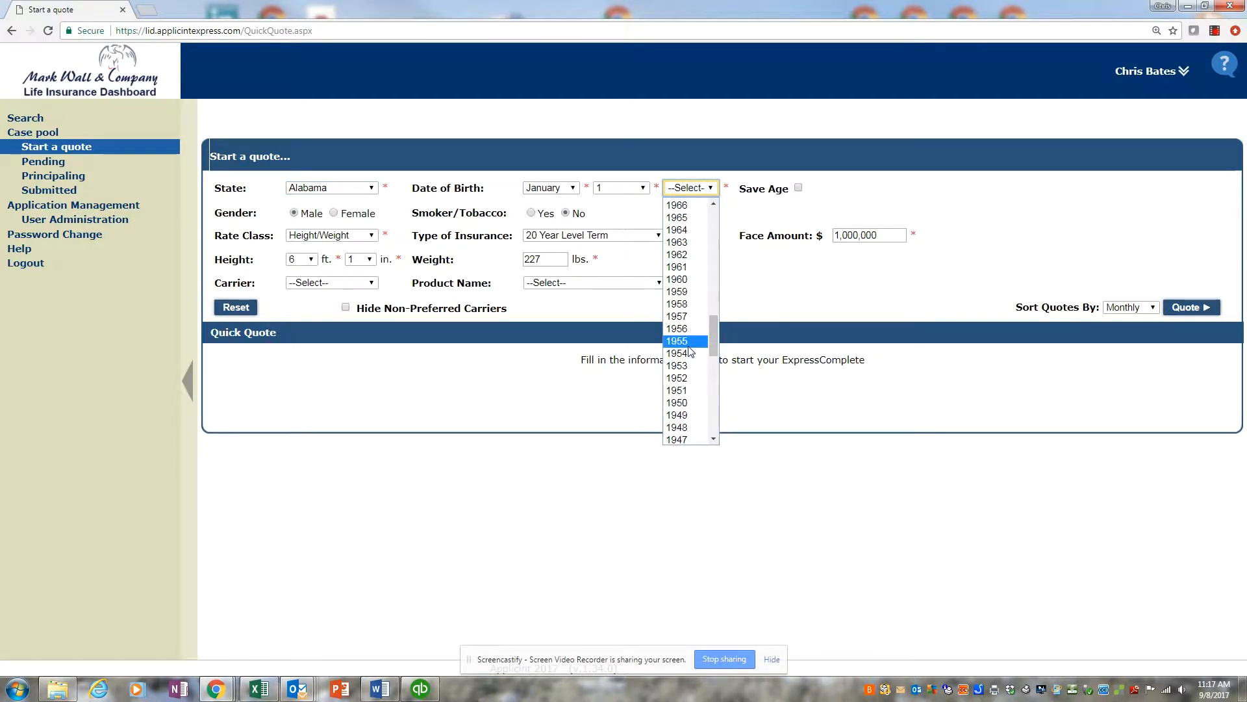
pyautogui.click(689, 340)
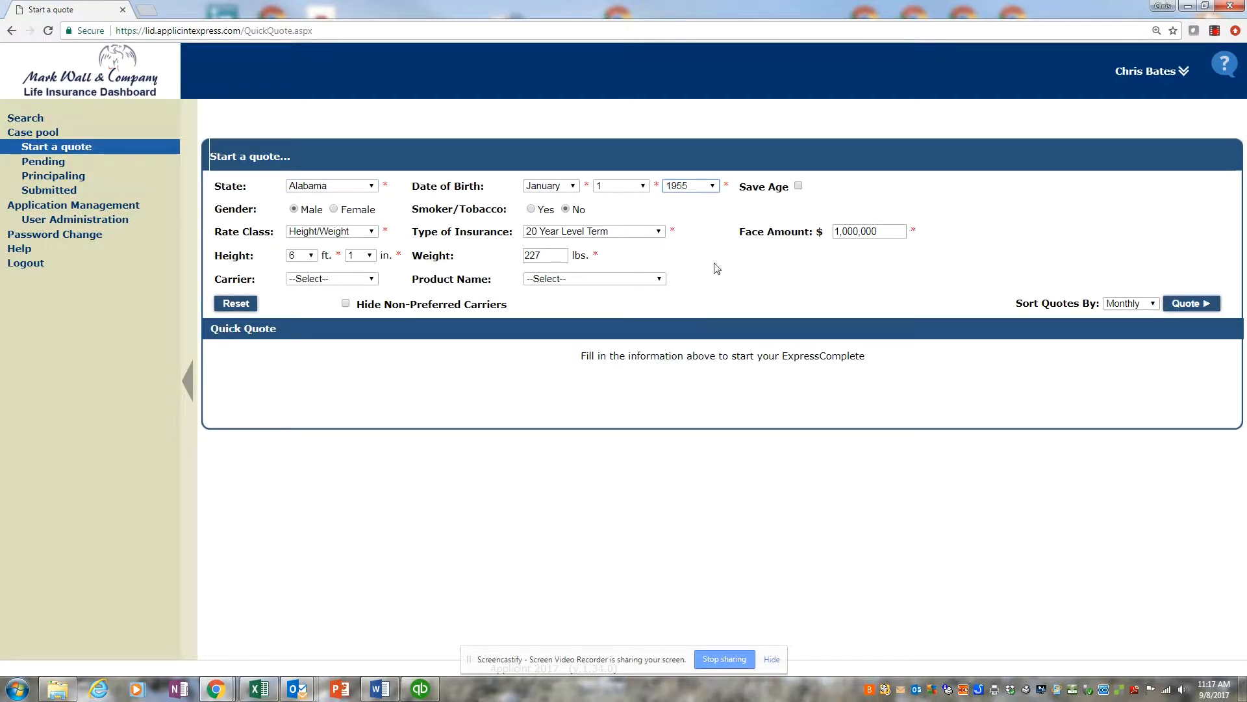
pyautogui.click(1185, 306)
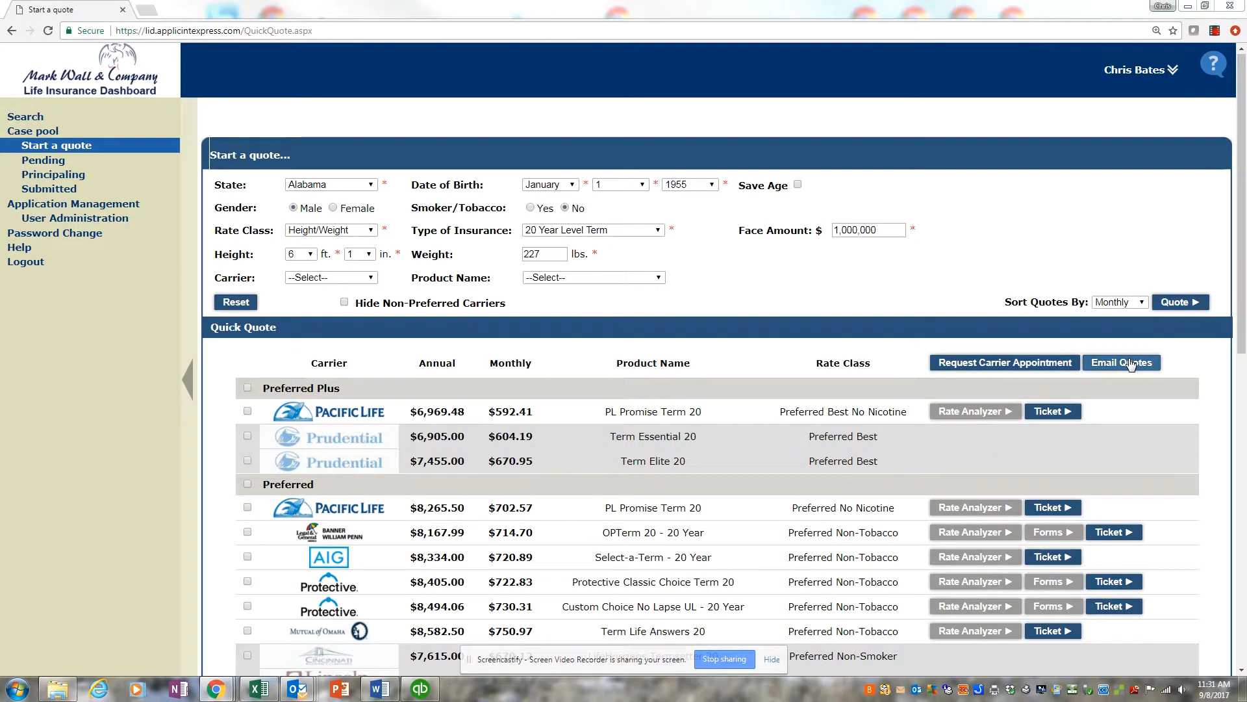
# Select the Preferred Plus Pacific Life quote and the Preferred quotes from Pacific Life, Banner William Penn, AIG and Protective Classic Choice Term 20.
pyautogui.click(248, 412)
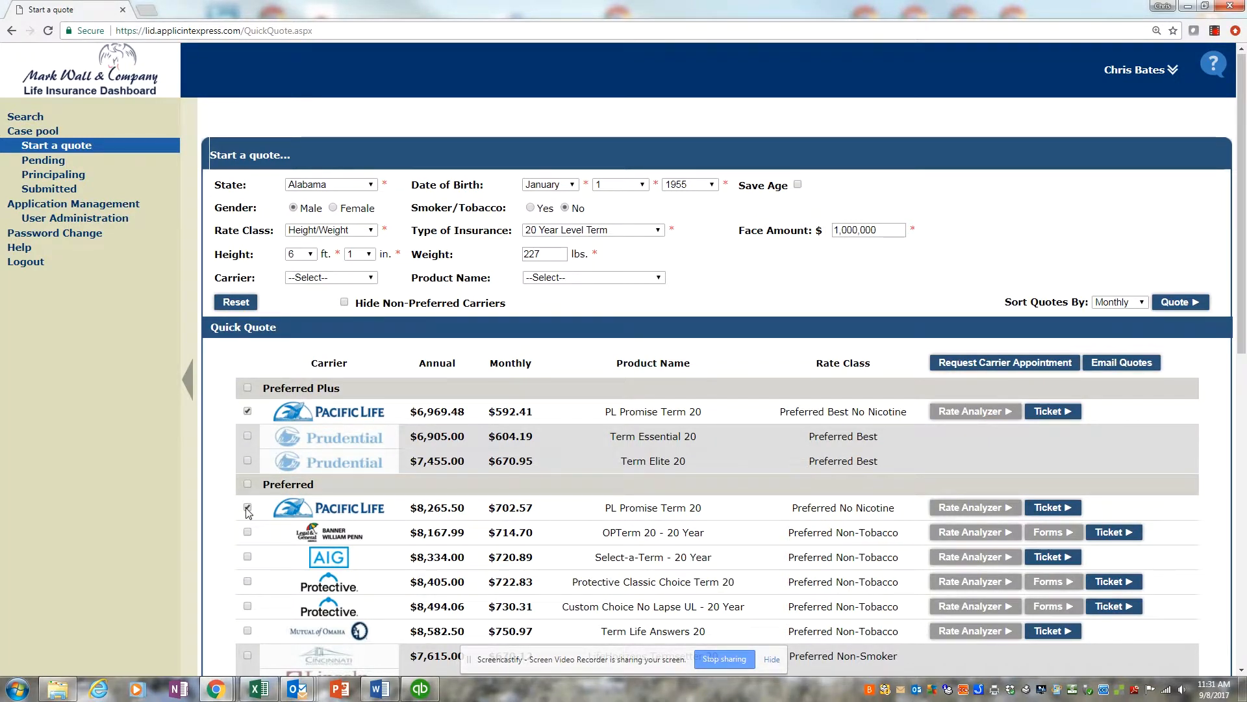
pyautogui.click(247, 557)
pyautogui.click(249, 582)
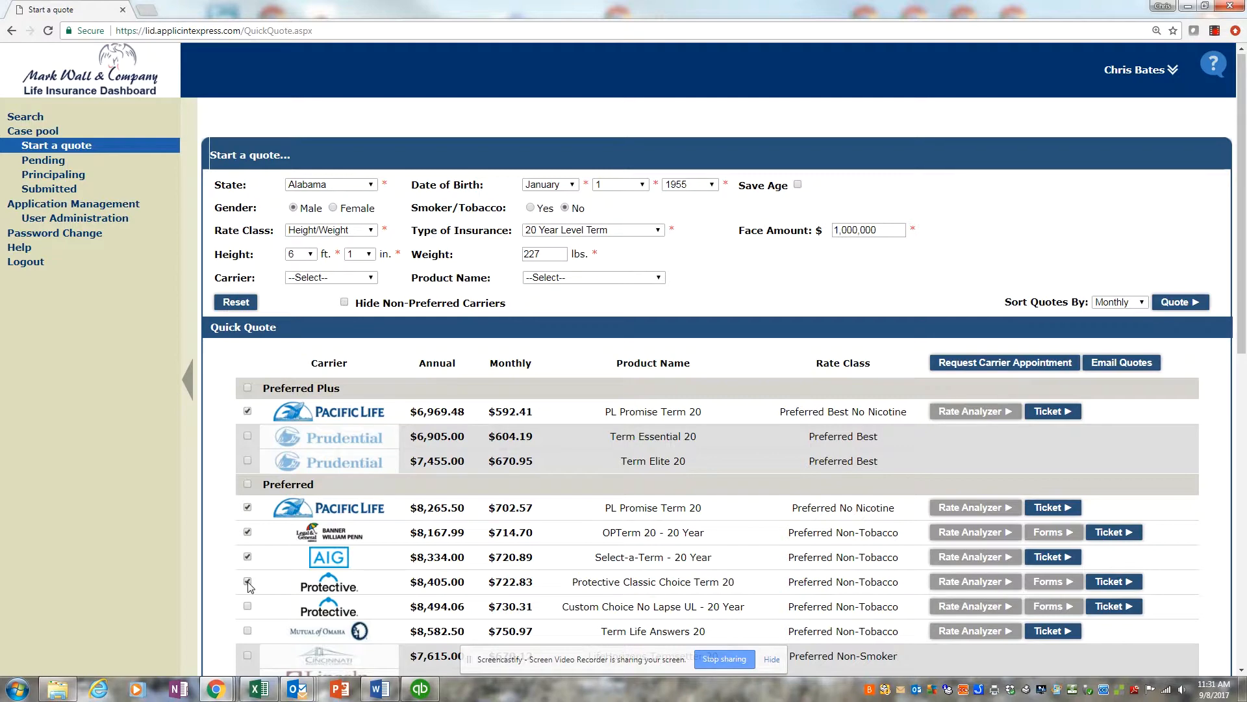
# Email the selected quotes, filling in the recipient's e-mail address.
pyautogui.click(1111, 368)
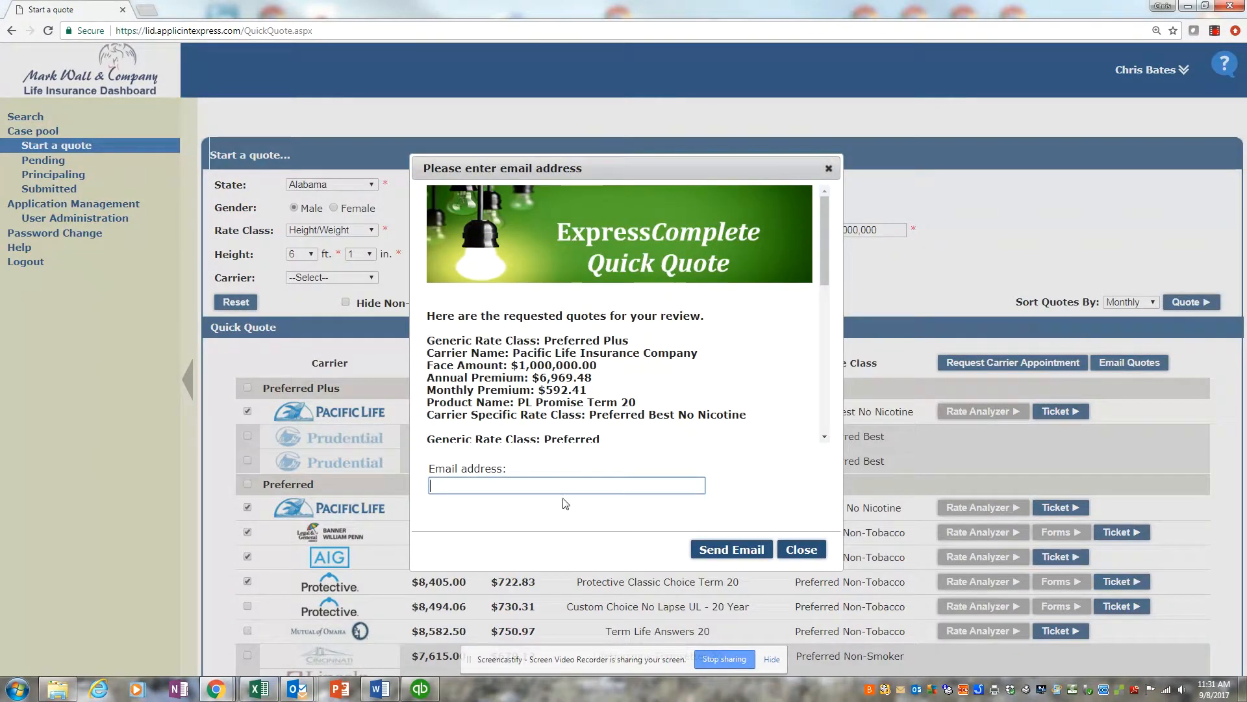
pyautogui.write('test@email.com')
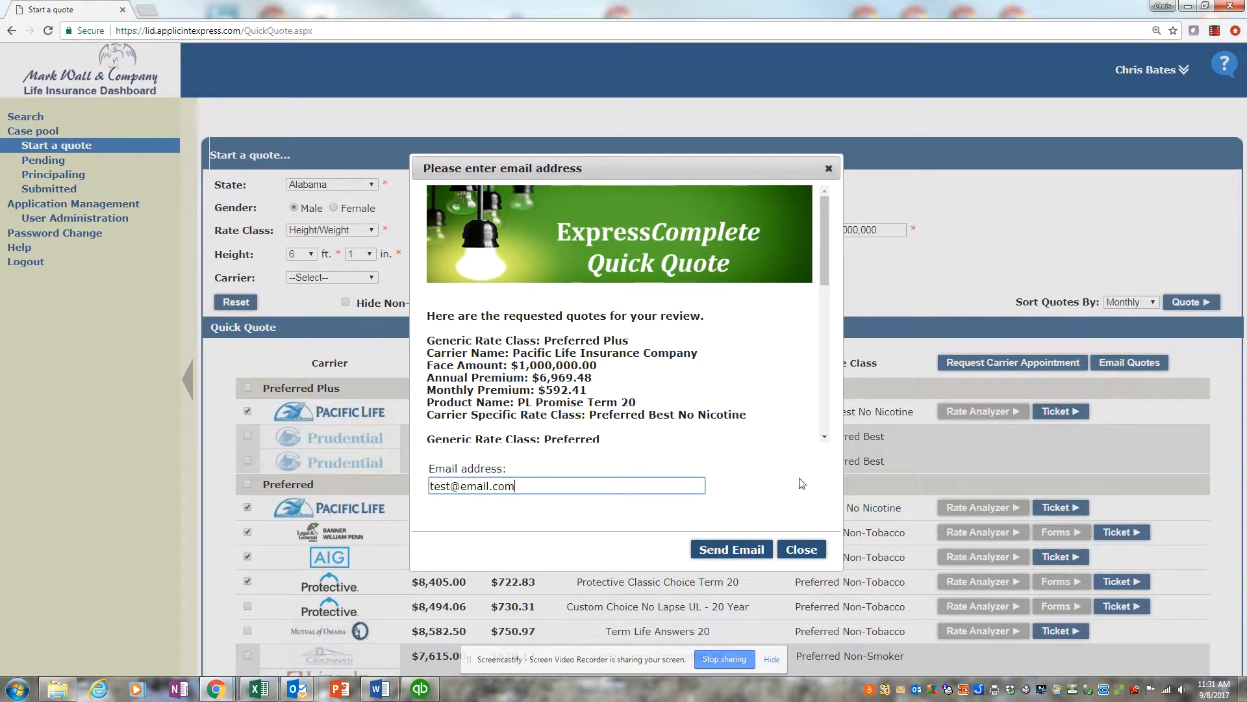
pyautogui.click(732, 549)
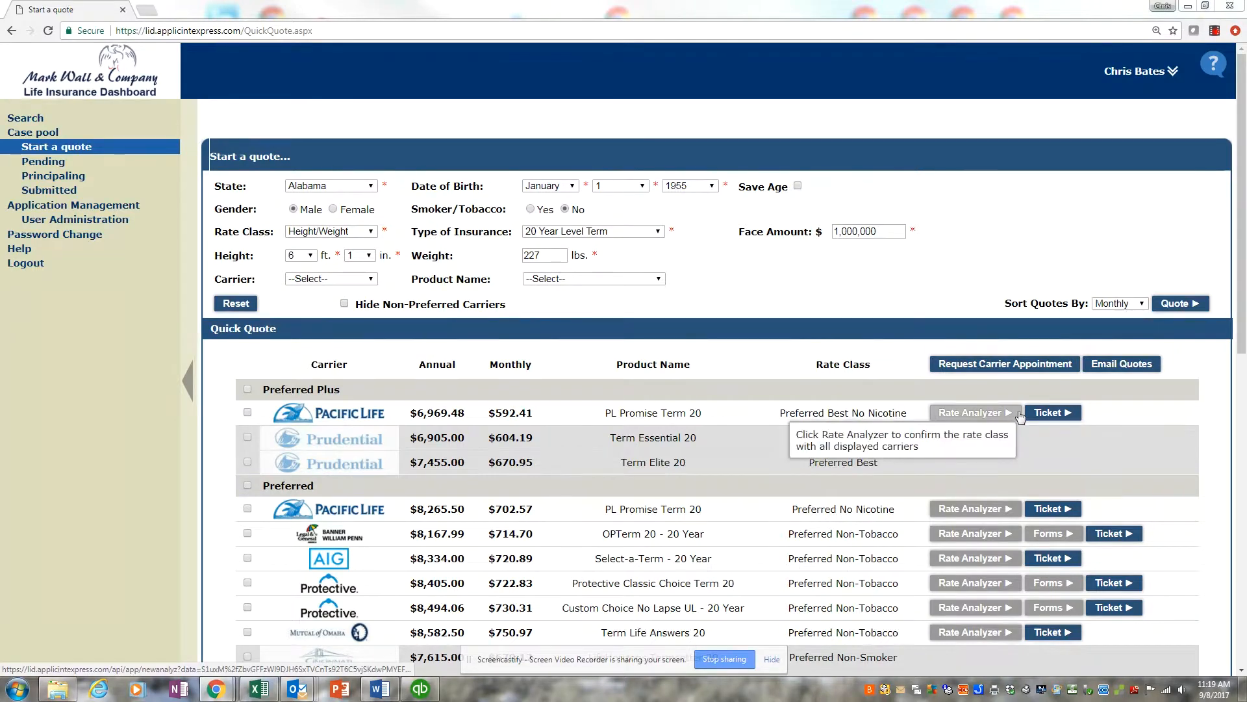
# Start a ticket for the Preferred Plus Pacific Life PL Promise Term 20 quote and continue past the validation page.
pyautogui.click(1042, 414)
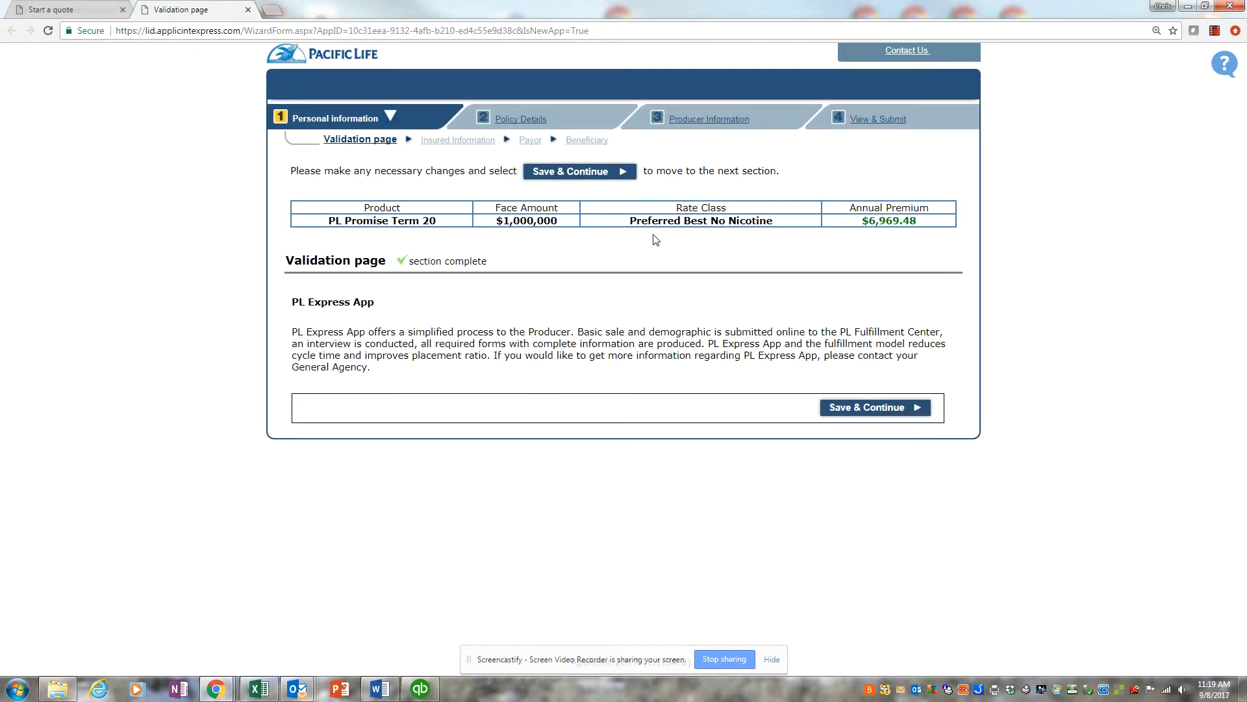
pyautogui.click(861, 410)
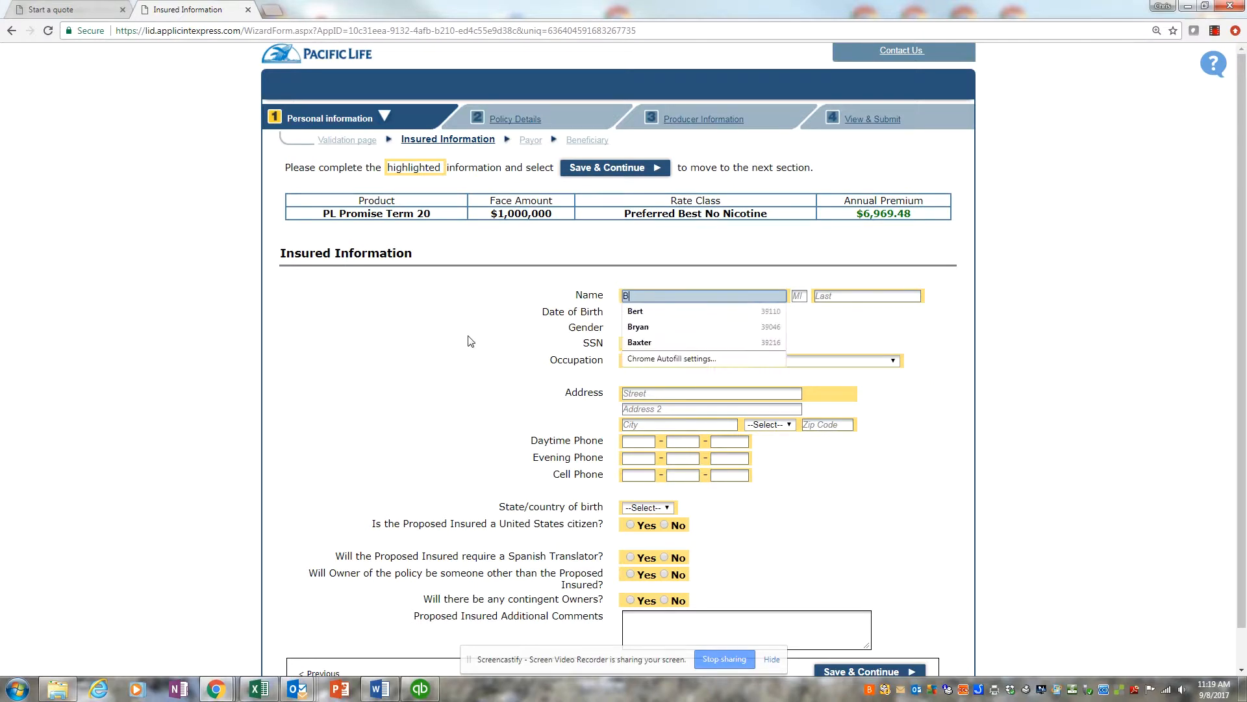
# Fill in the insured's full name, defer the missing insured information and continue past the Payor section.
pyautogui.click(834, 671)
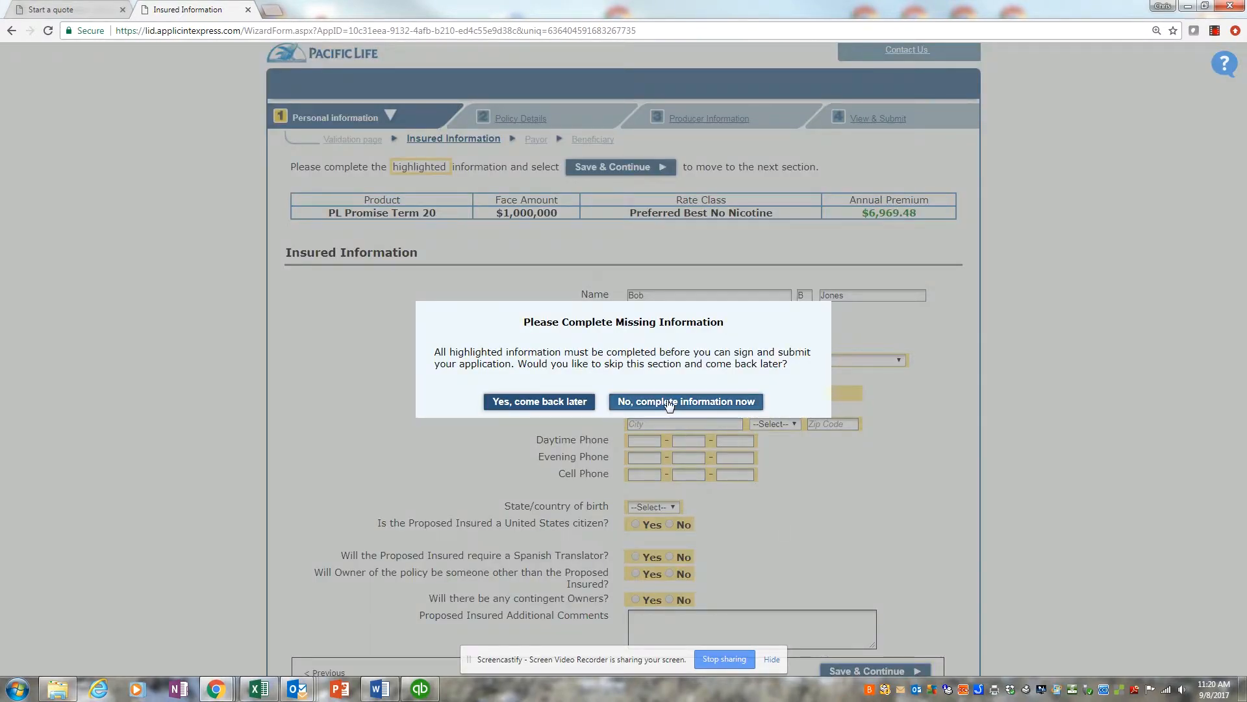
pyautogui.click(548, 403)
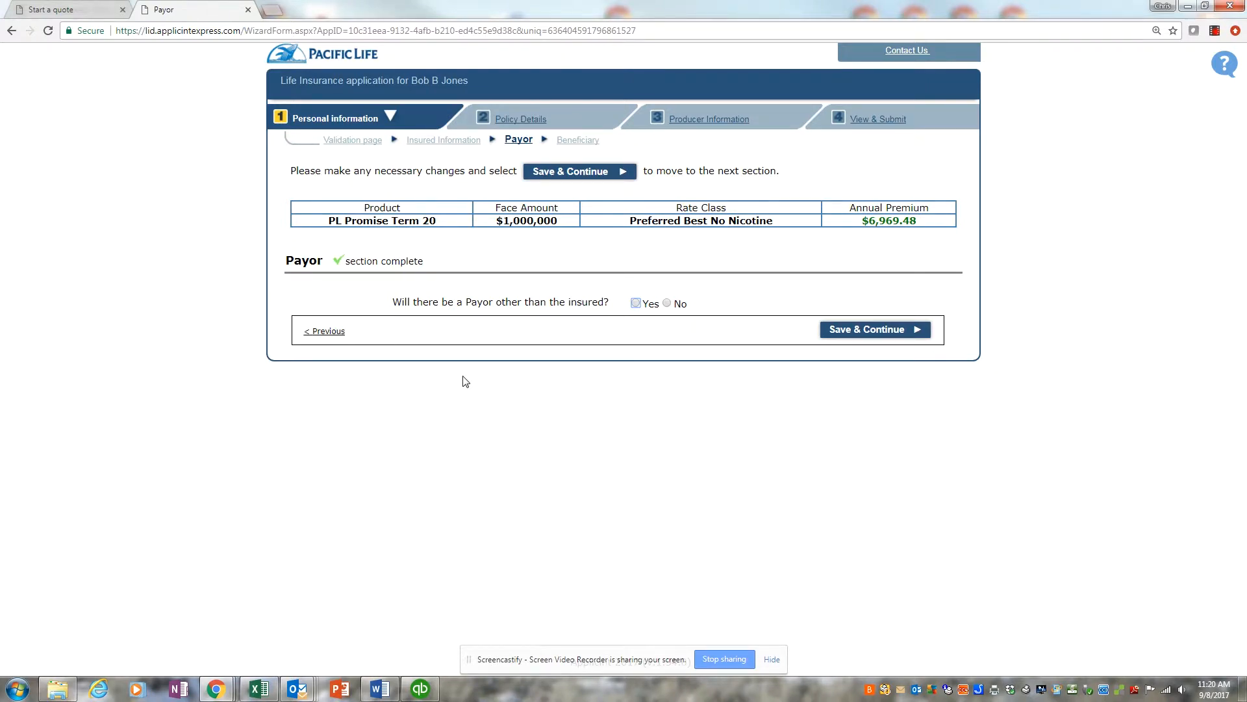
pyautogui.click(844, 329)
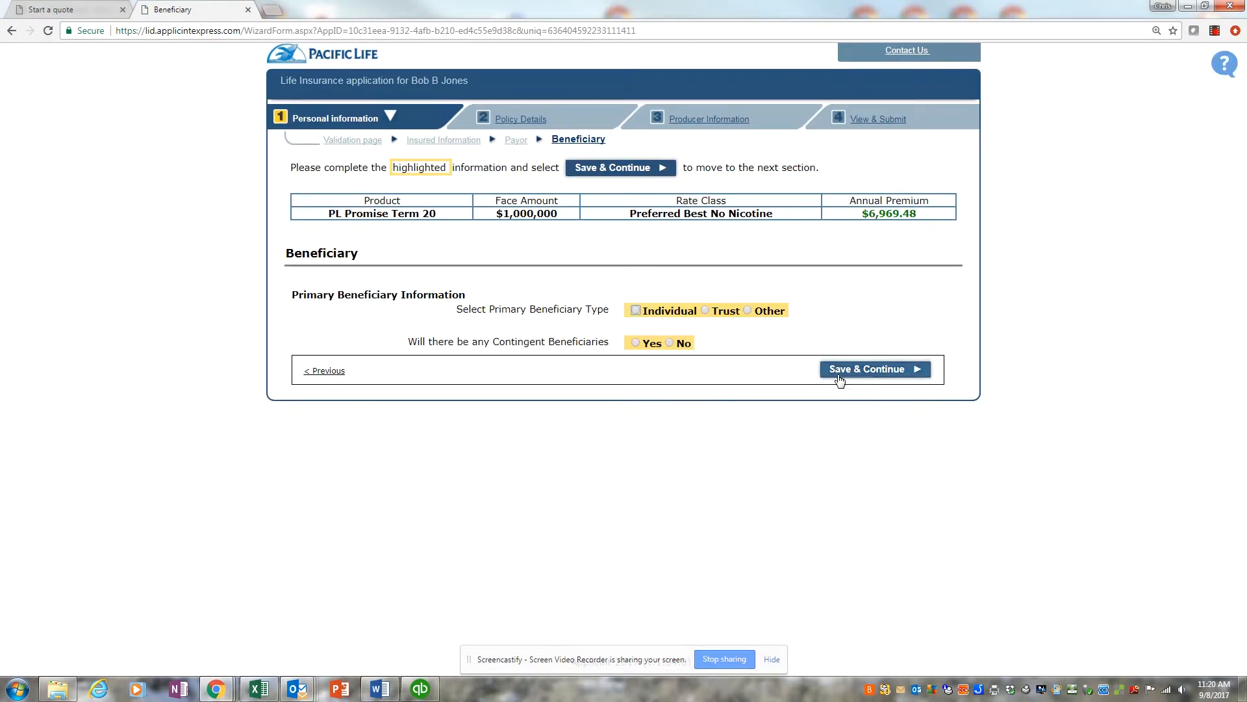
# Set contingent beneficiaries to No and the primary beneficiary type to Individual, and defer the missing beneficiary information.
pyautogui.click(671, 344)
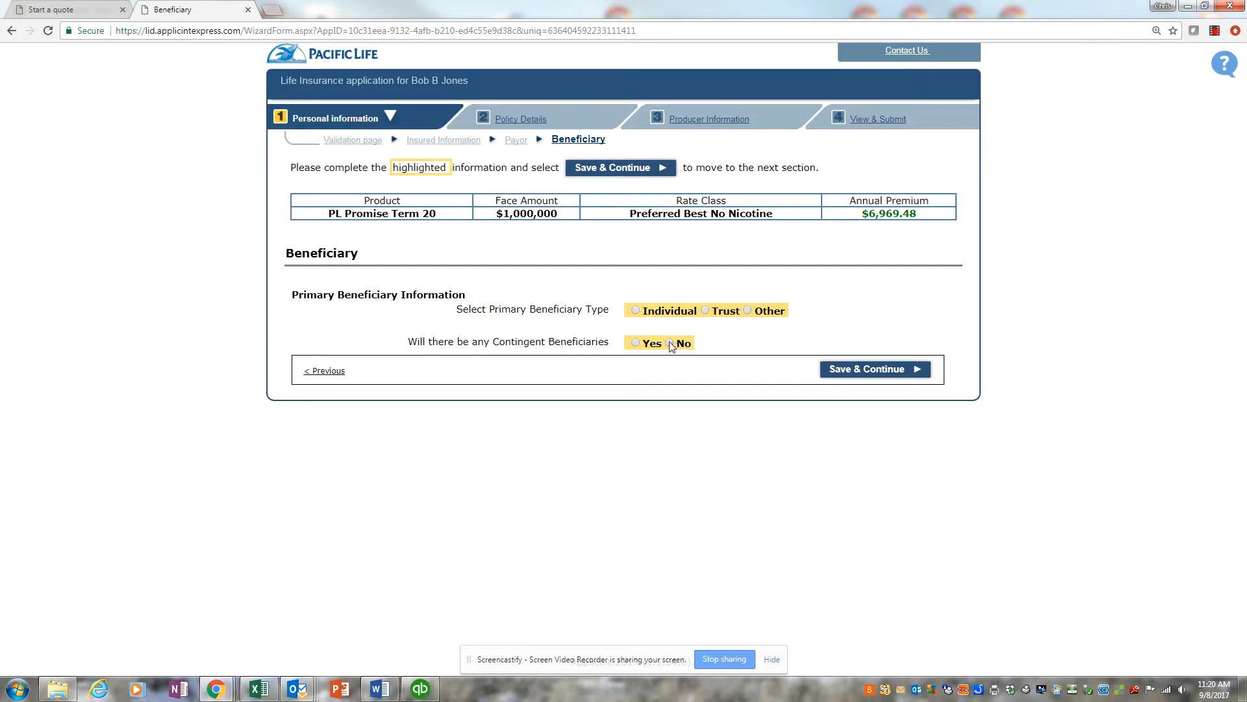
pyautogui.click(636, 310)
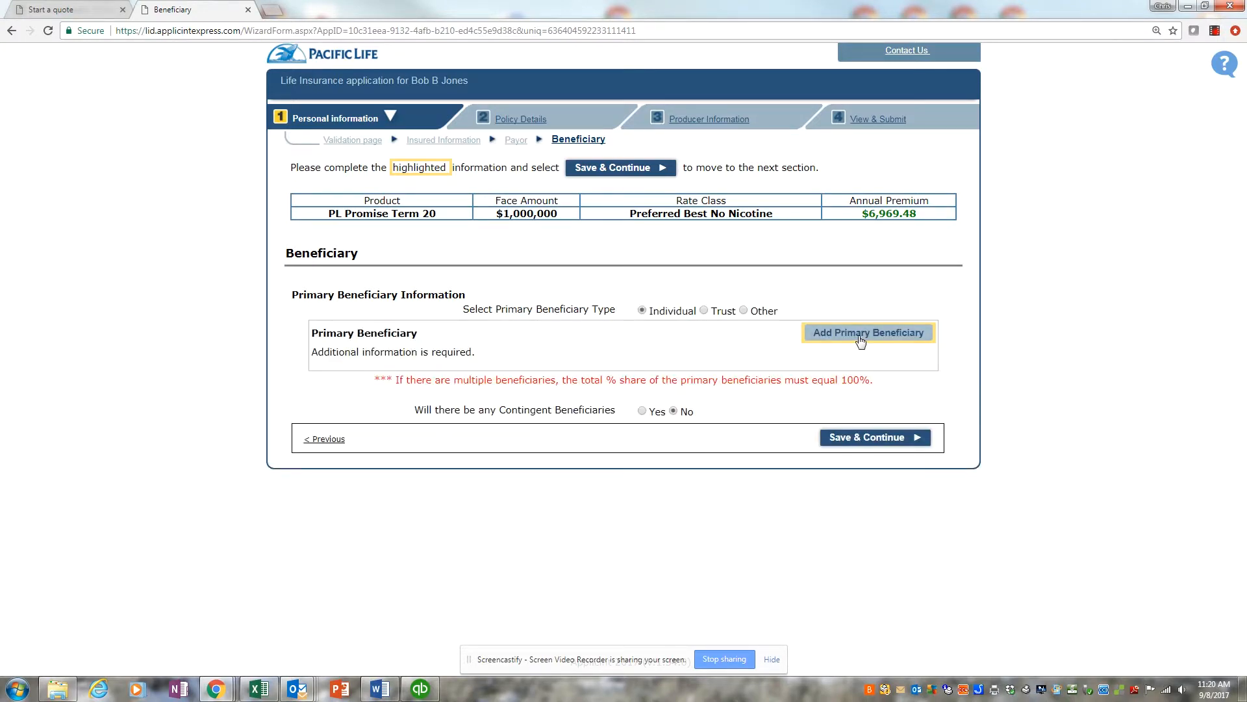
pyautogui.click(867, 438)
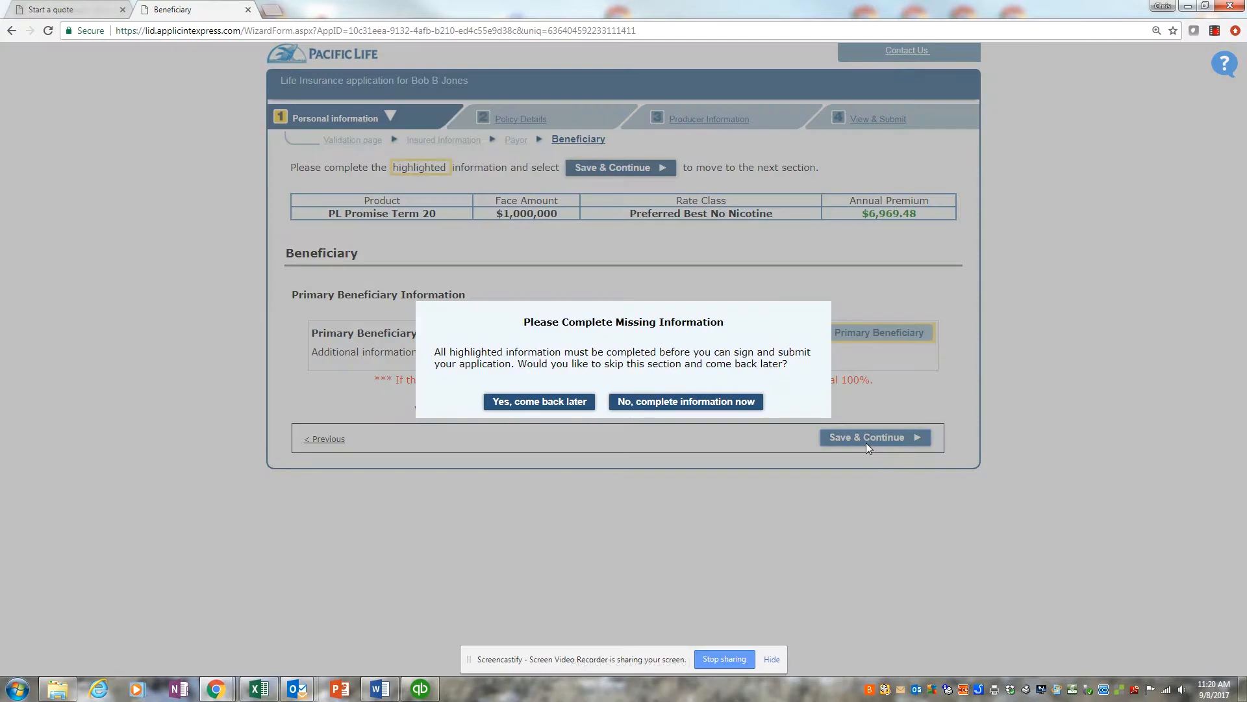
pyautogui.click(565, 397)
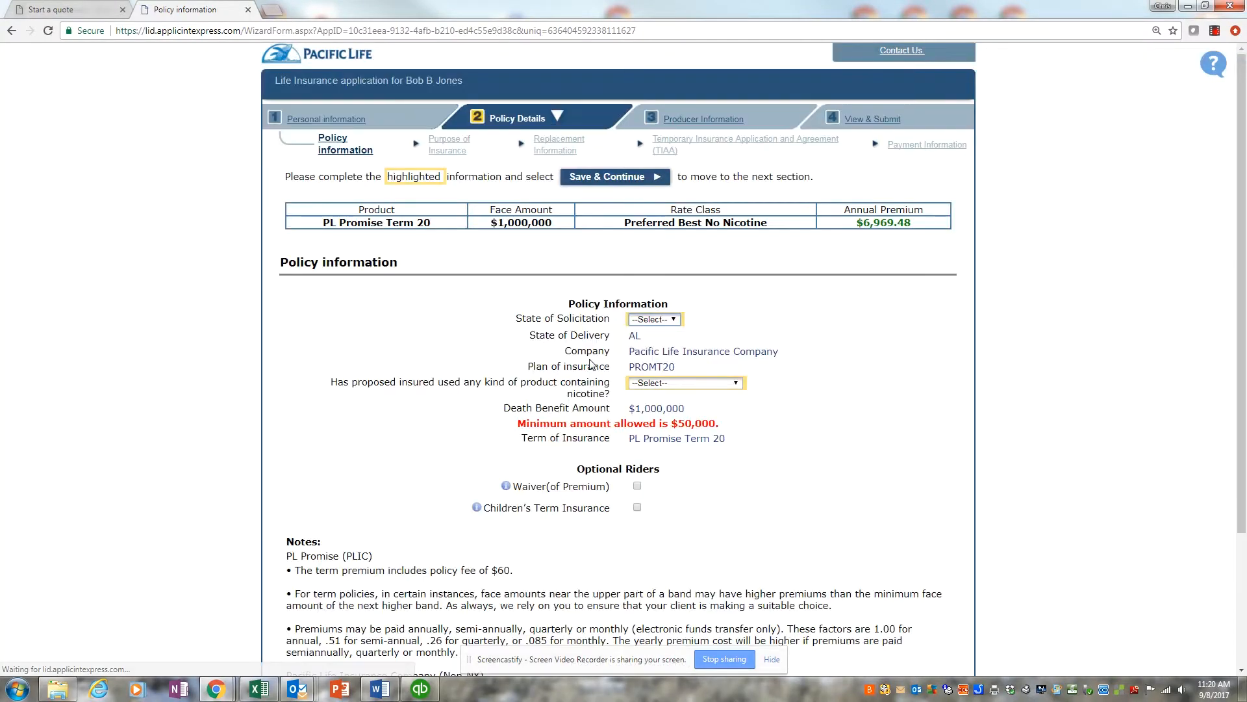
# Set the state of solicitation to AL and nicotine use to Not in past 5 years, and continue past Policy information.
pyautogui.click(666, 322)
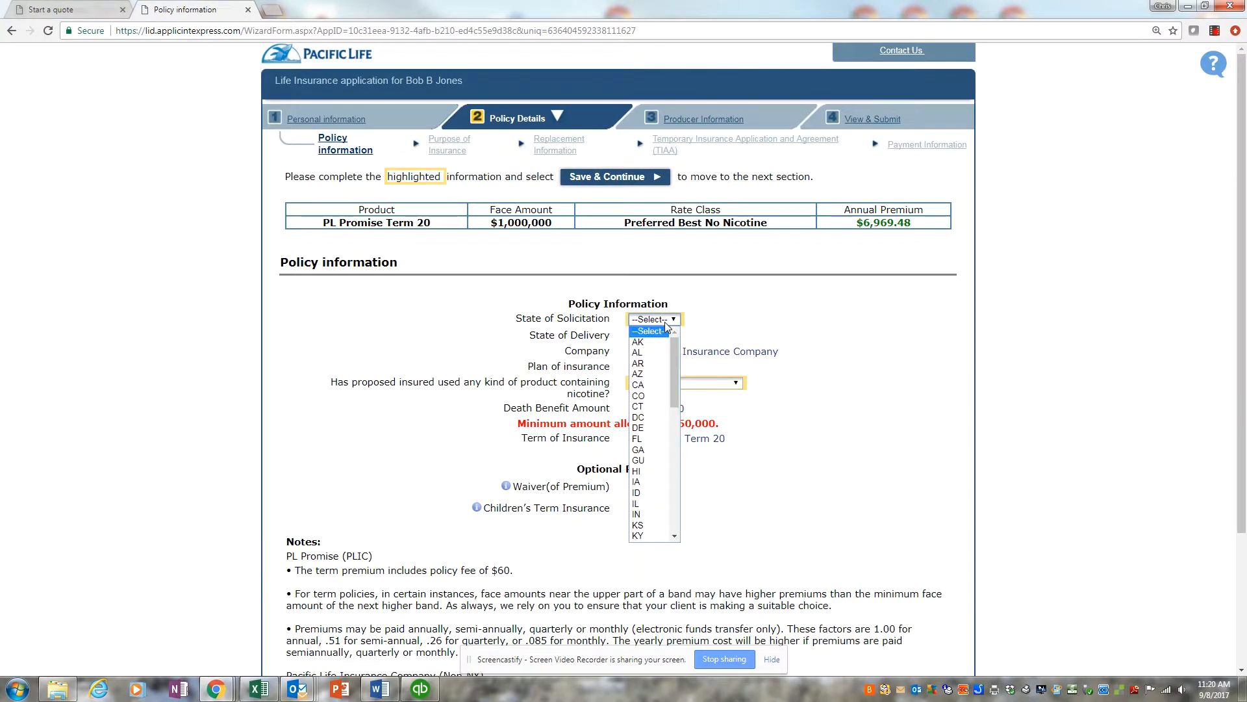
pyautogui.click(650, 358)
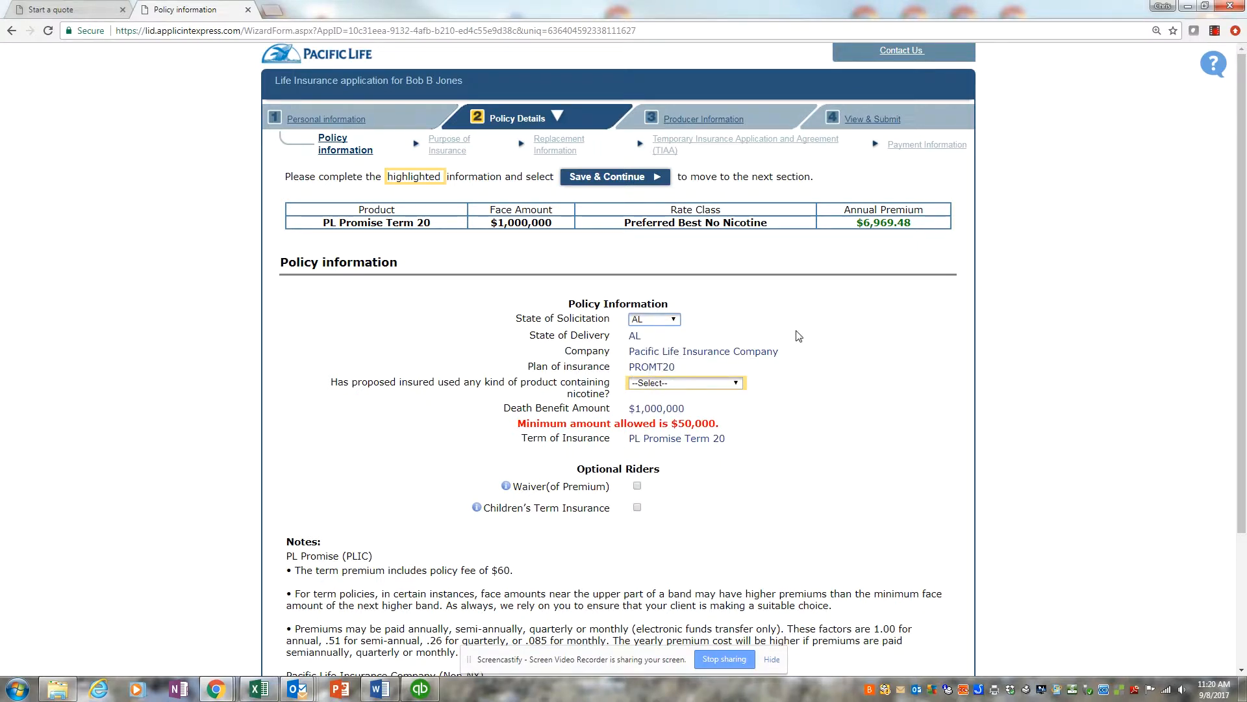
pyautogui.click(715, 383)
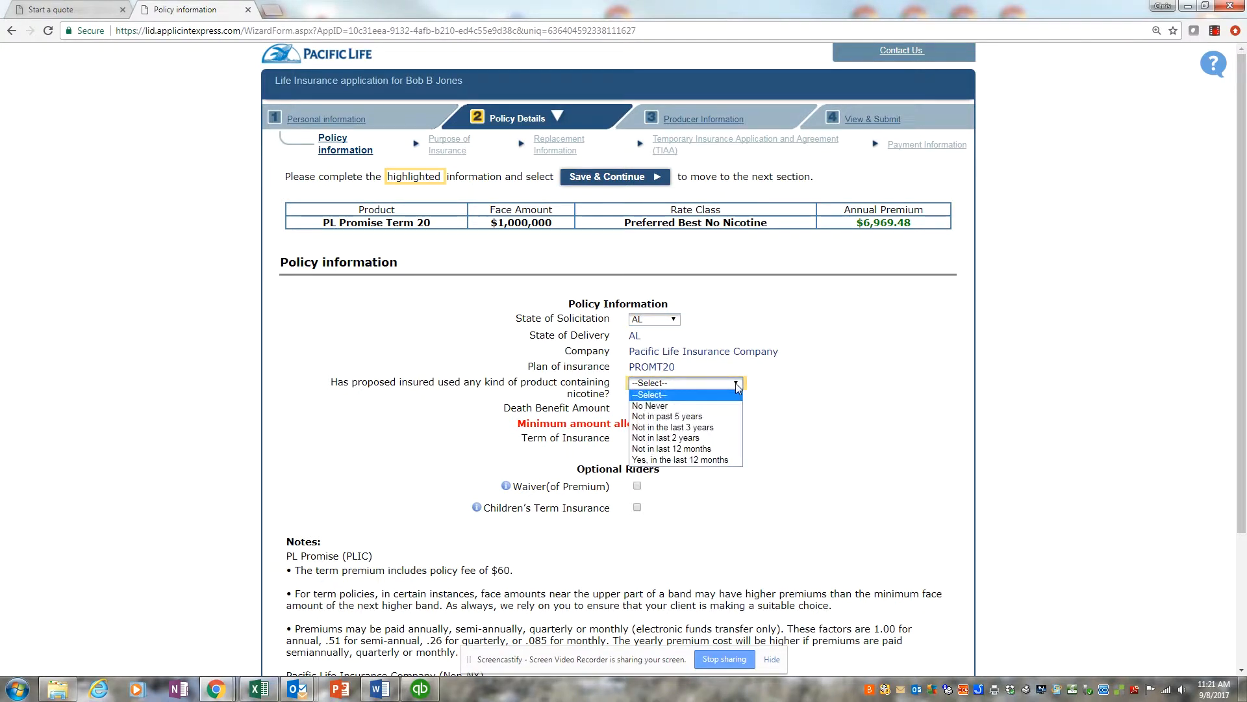
pyautogui.click(724, 418)
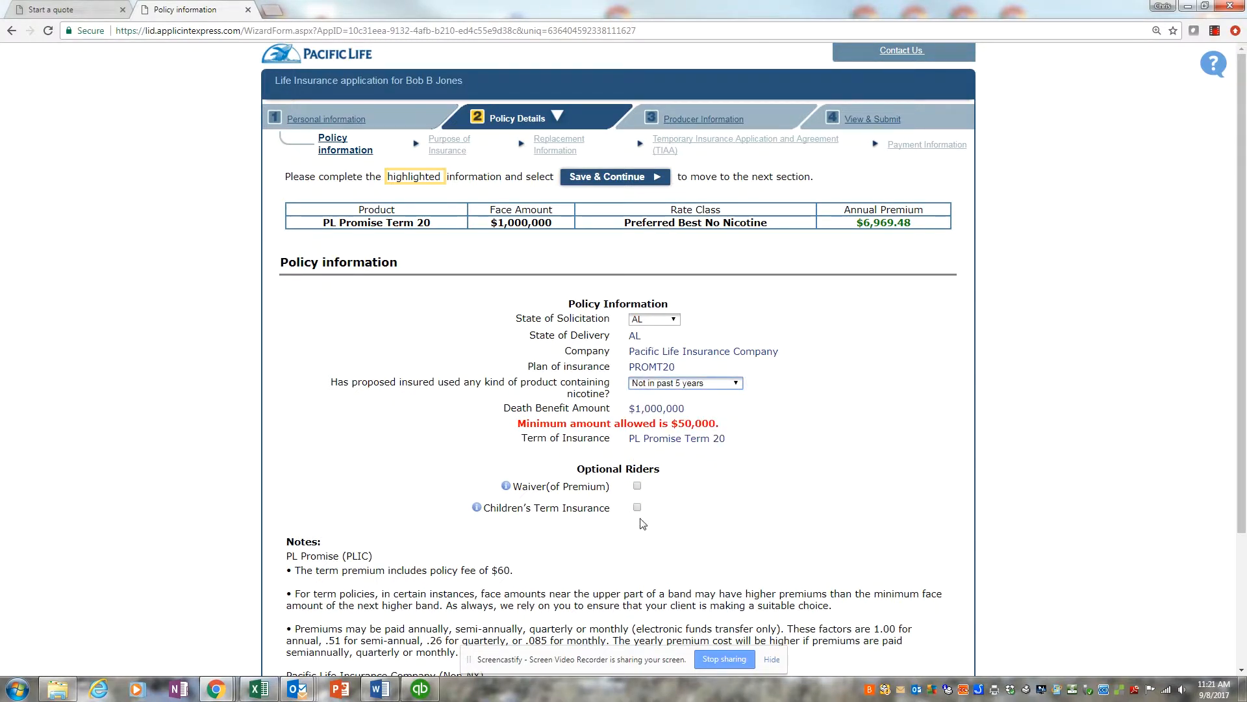
pyautogui.scroll(-3, 759, 534)
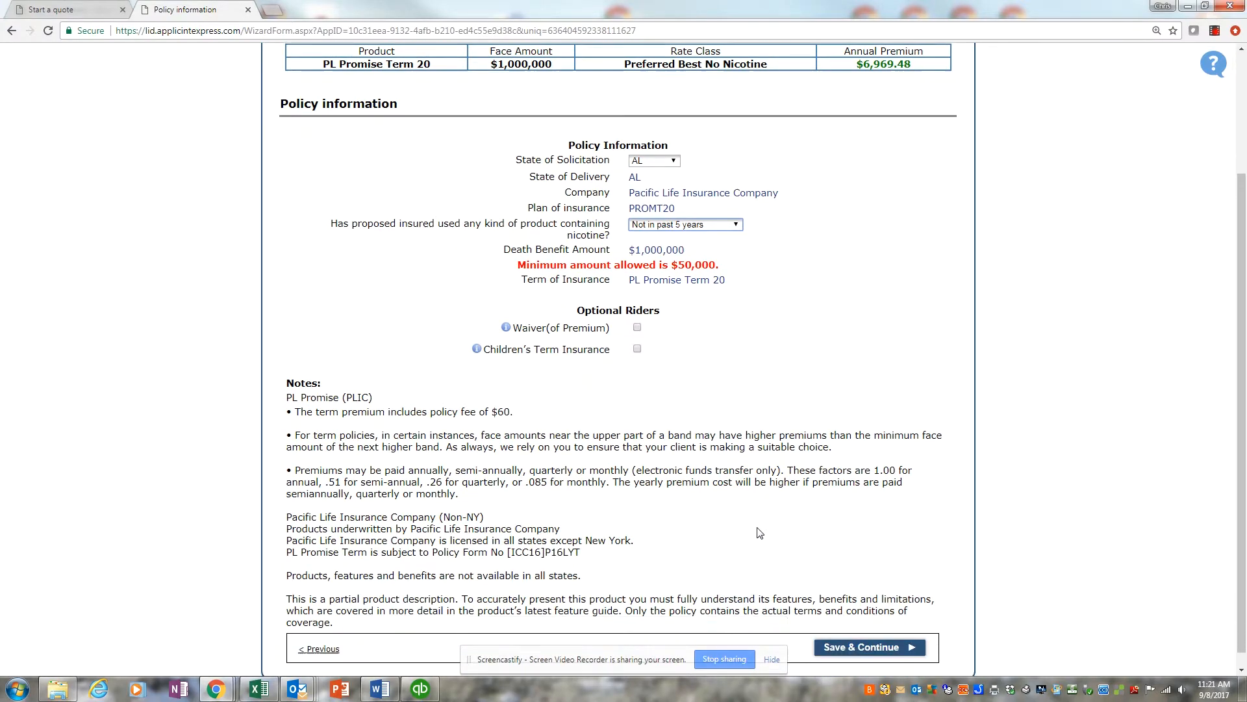
pyautogui.click(870, 647)
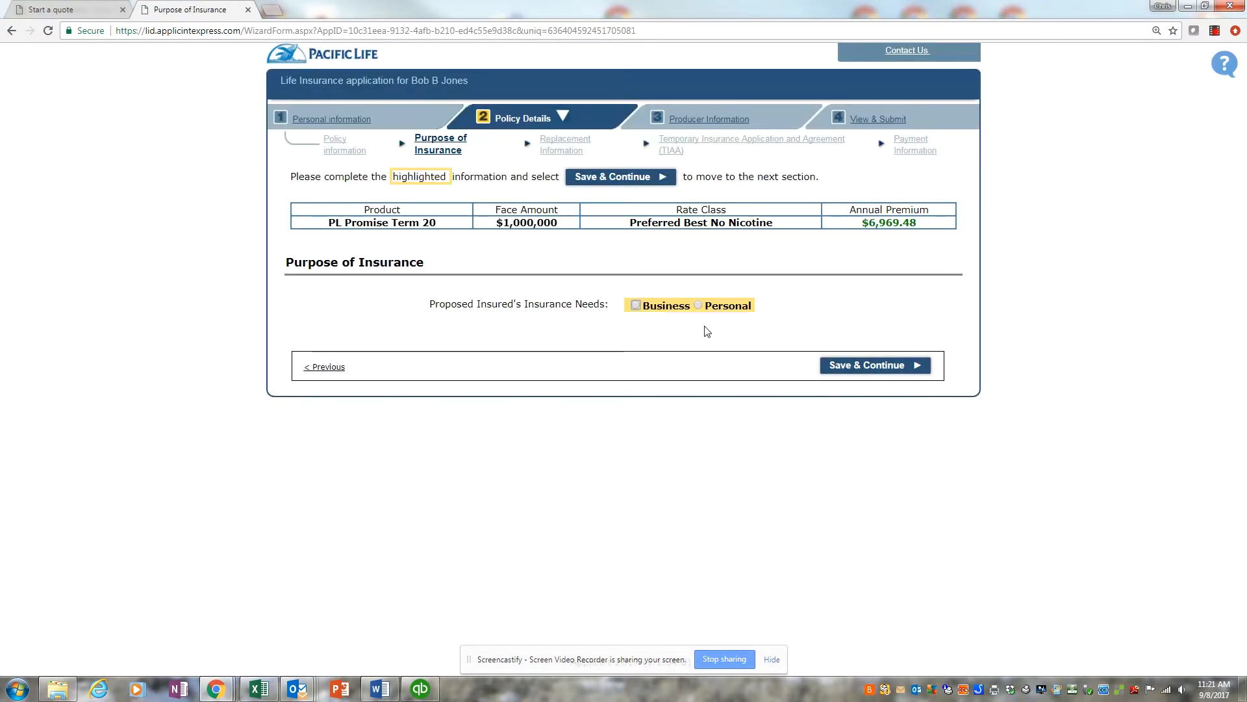
# Set the insurance needs to Personal with Income Replacement, enter gross annual salary $100,000, total liabilities $100,000 and total assets $1,000,000, and continue.
pyautogui.click(699, 306)
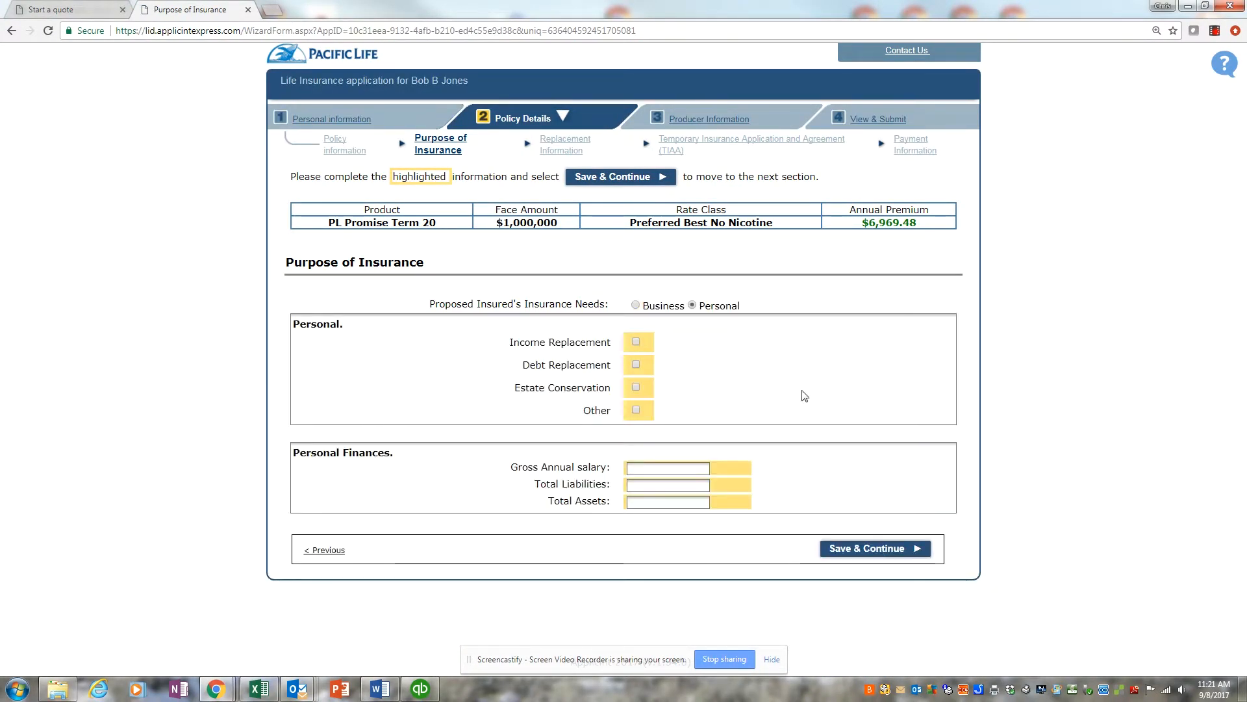
pyautogui.click(636, 342)
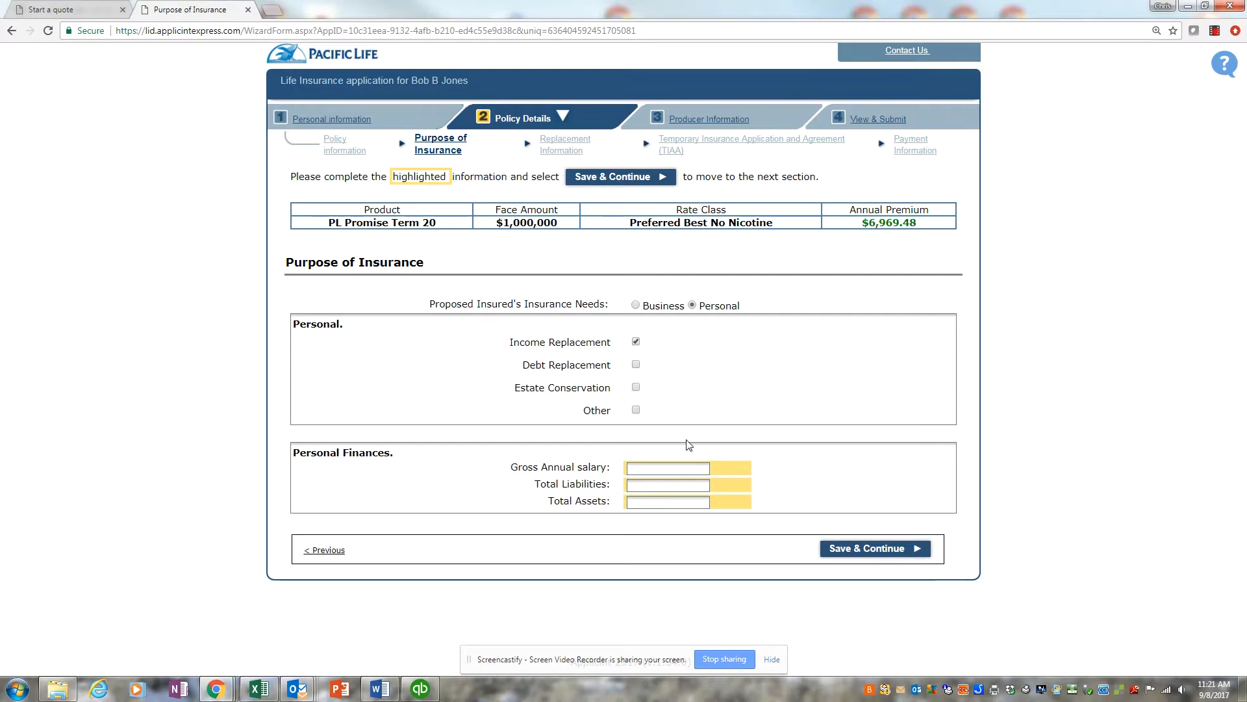
pyautogui.click(676, 467)
pyautogui.write('10')
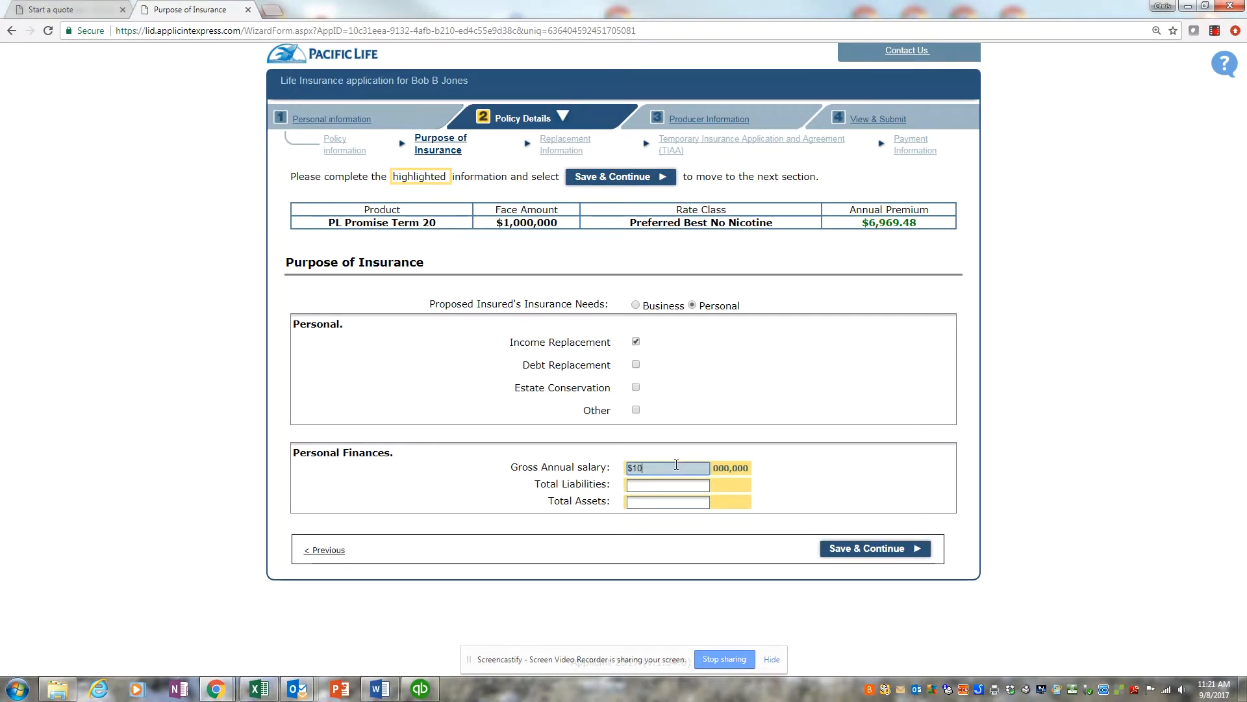
pyautogui.write('0,000')
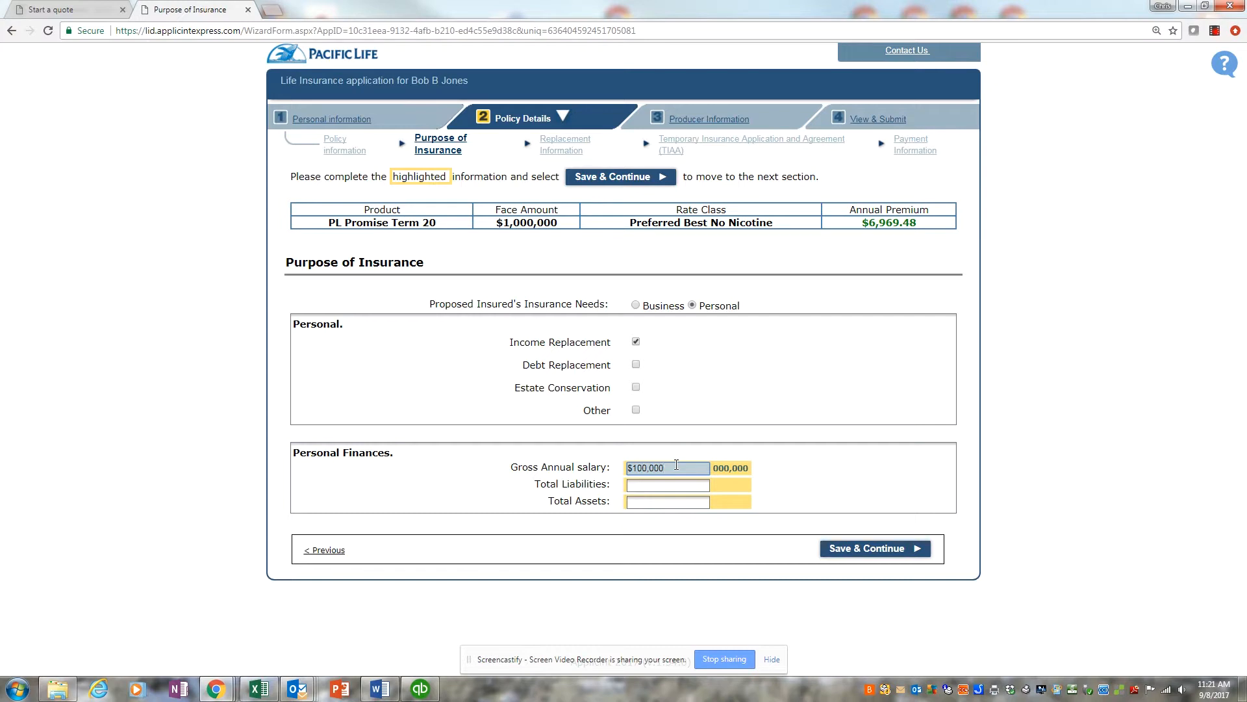
pyautogui.click(682, 487)
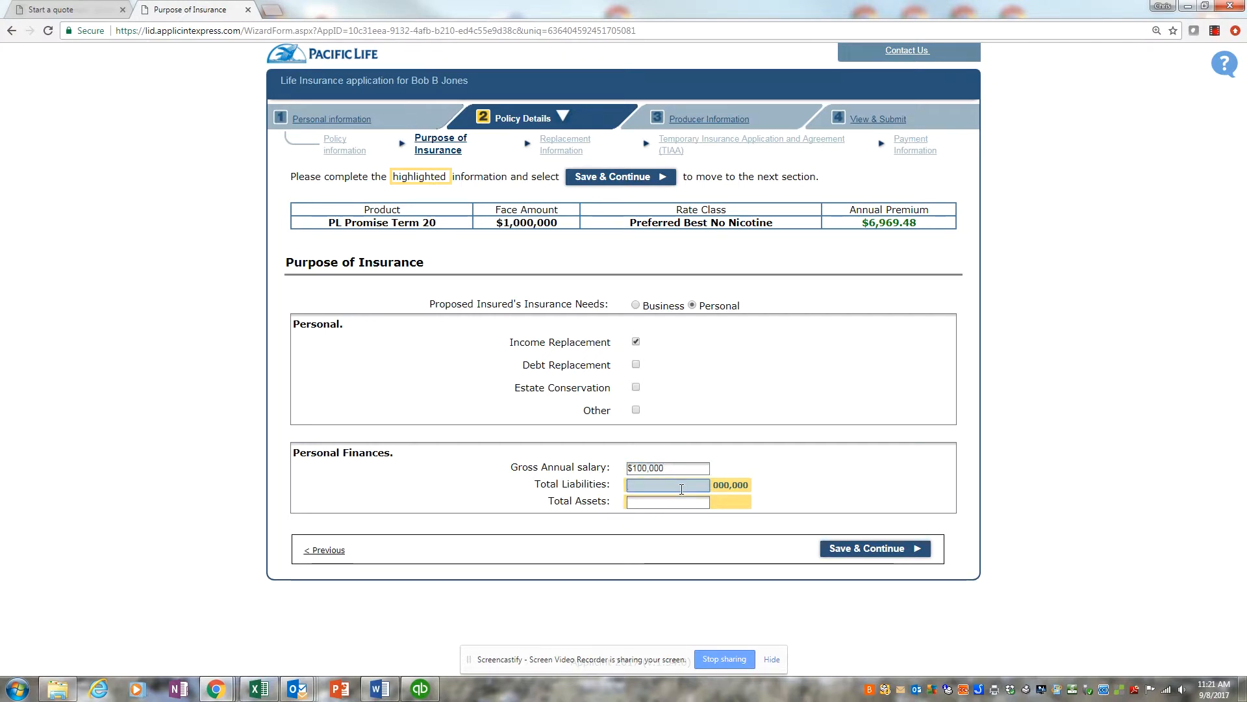
pyautogui.write('10,000')
pyautogui.click(682, 502)
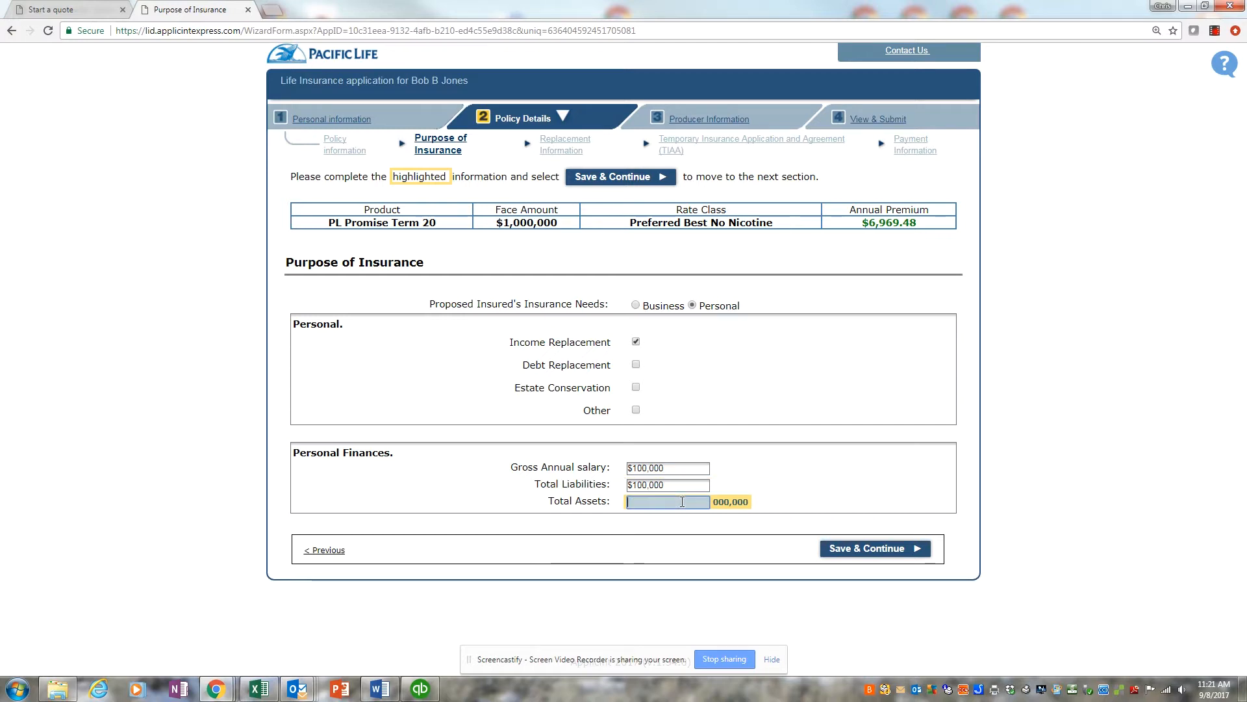
pyautogui.write('1,000,000')
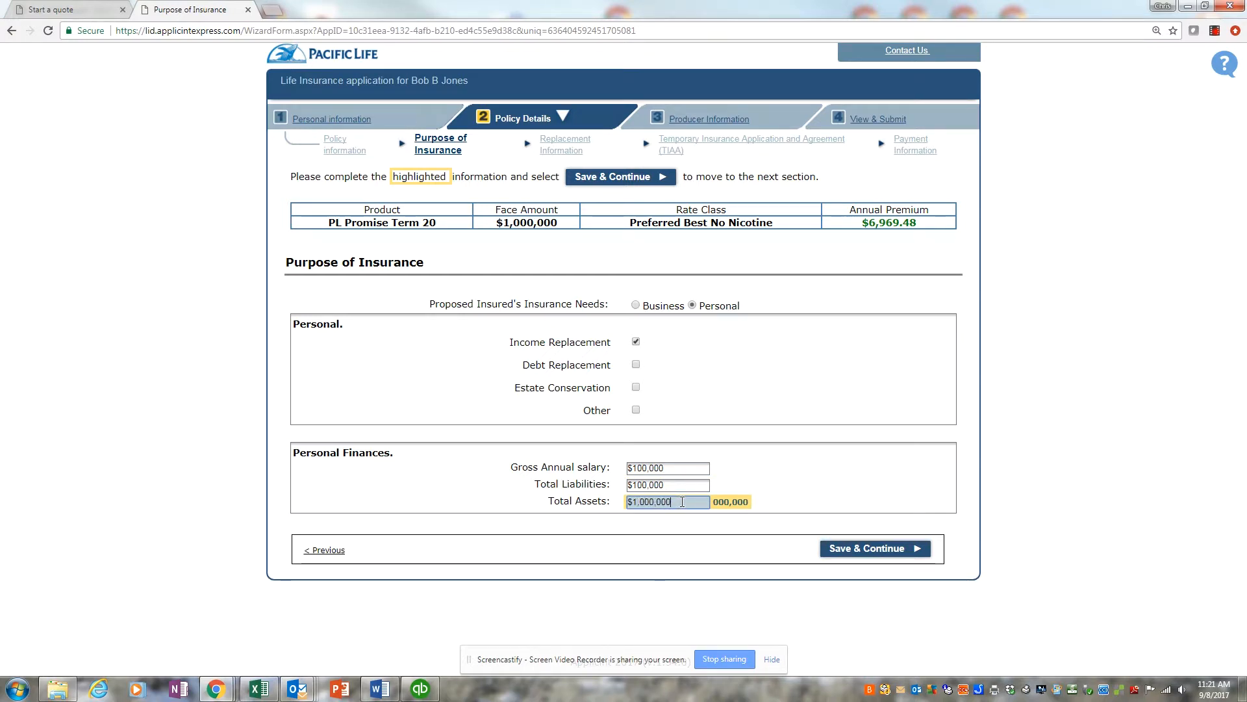
pyautogui.click(887, 548)
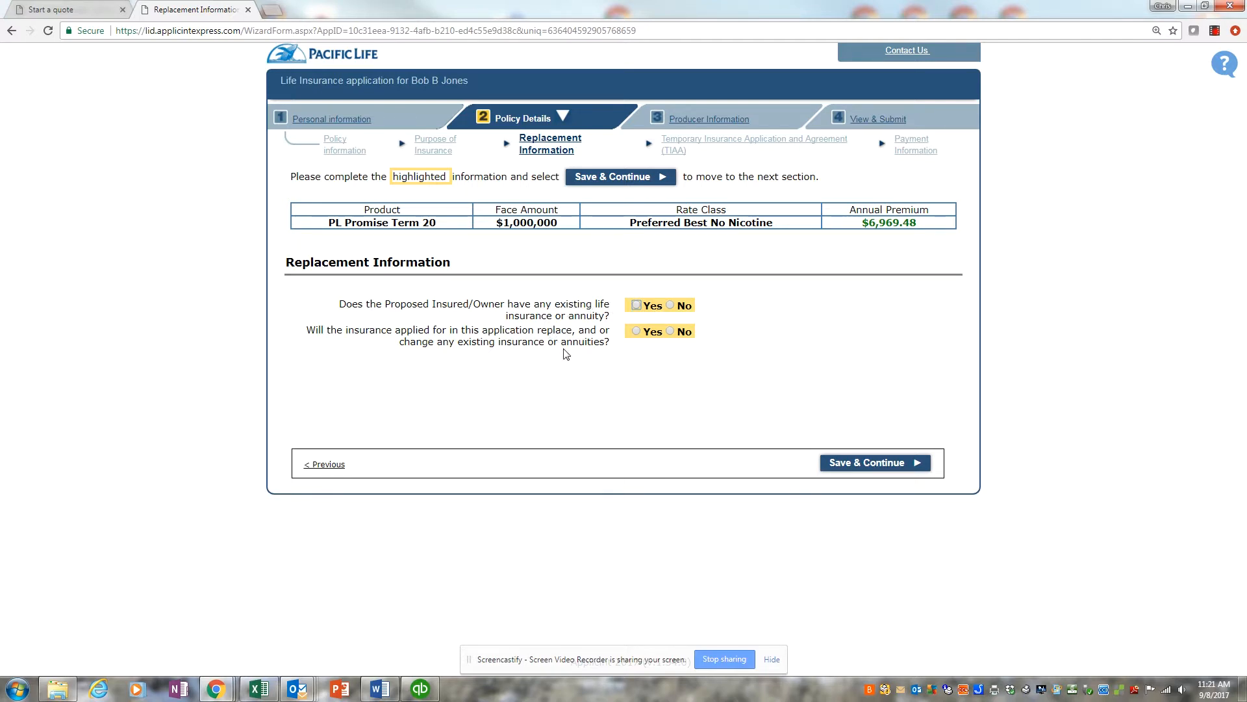
# Answer No to both replacement questions and to the Temporary Insurance Application and Agreement, continuing past both sections.
pyautogui.click(669, 306)
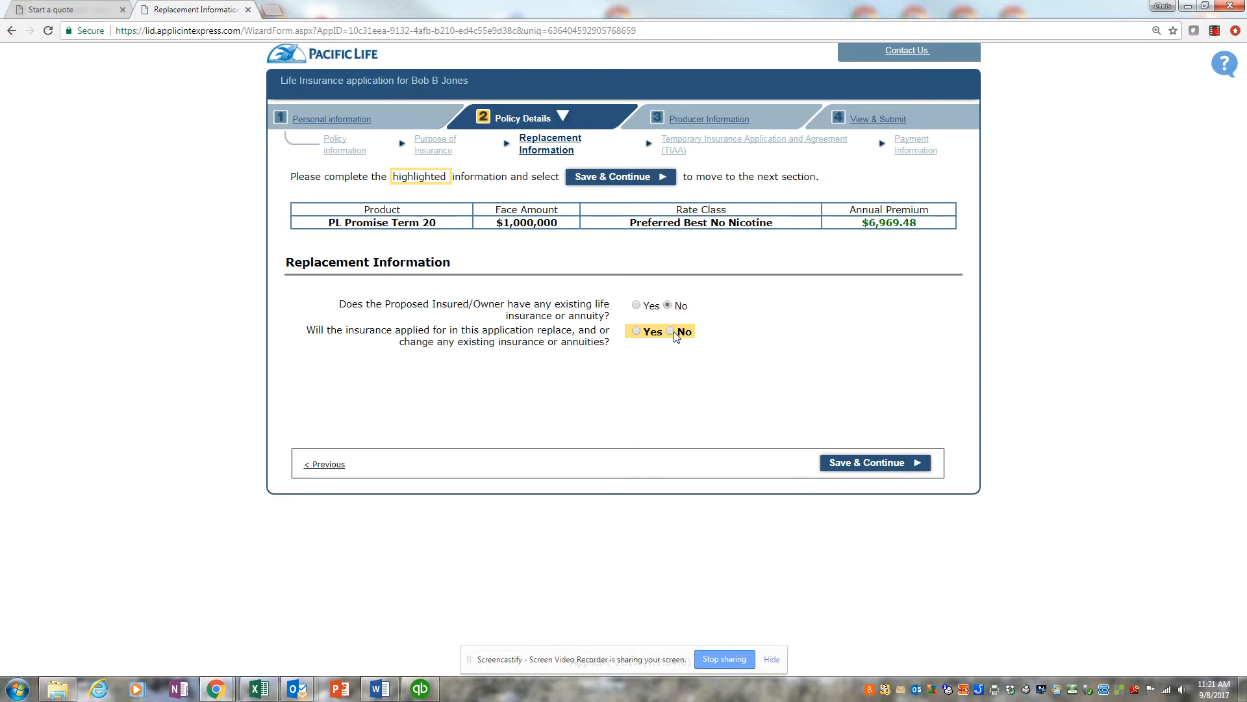
pyautogui.click(670, 331)
pyautogui.click(838, 463)
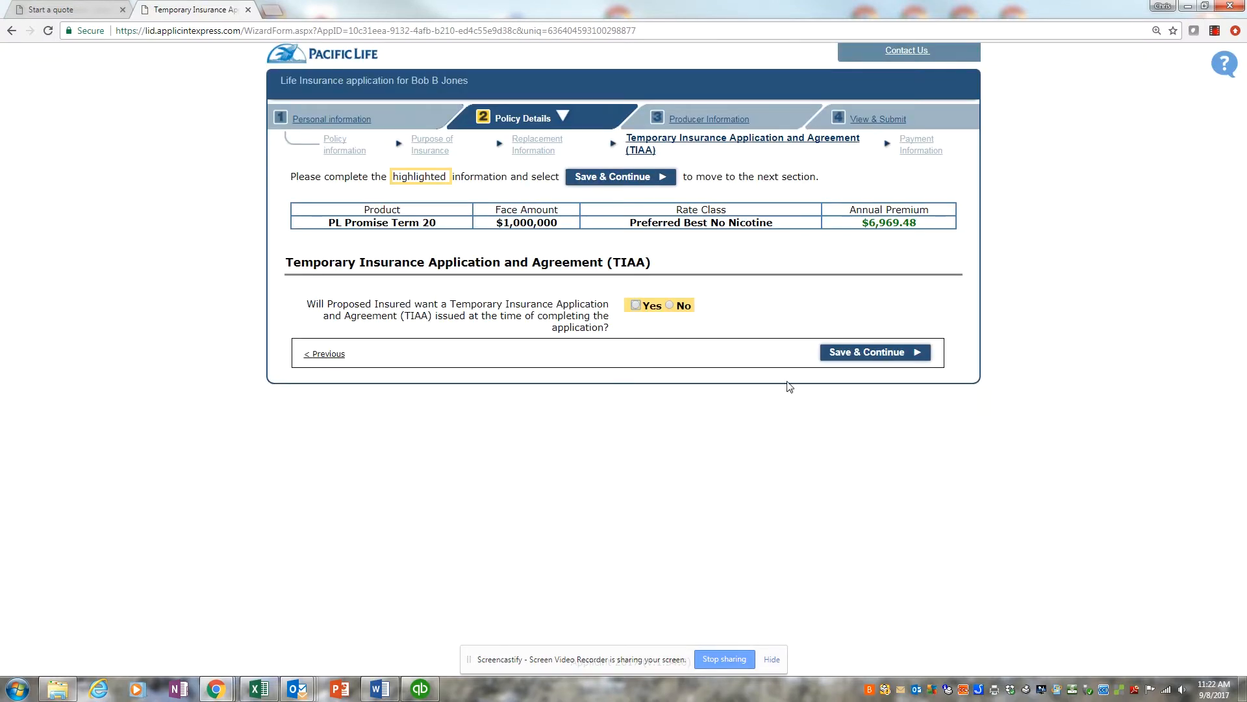
pyautogui.click(669, 305)
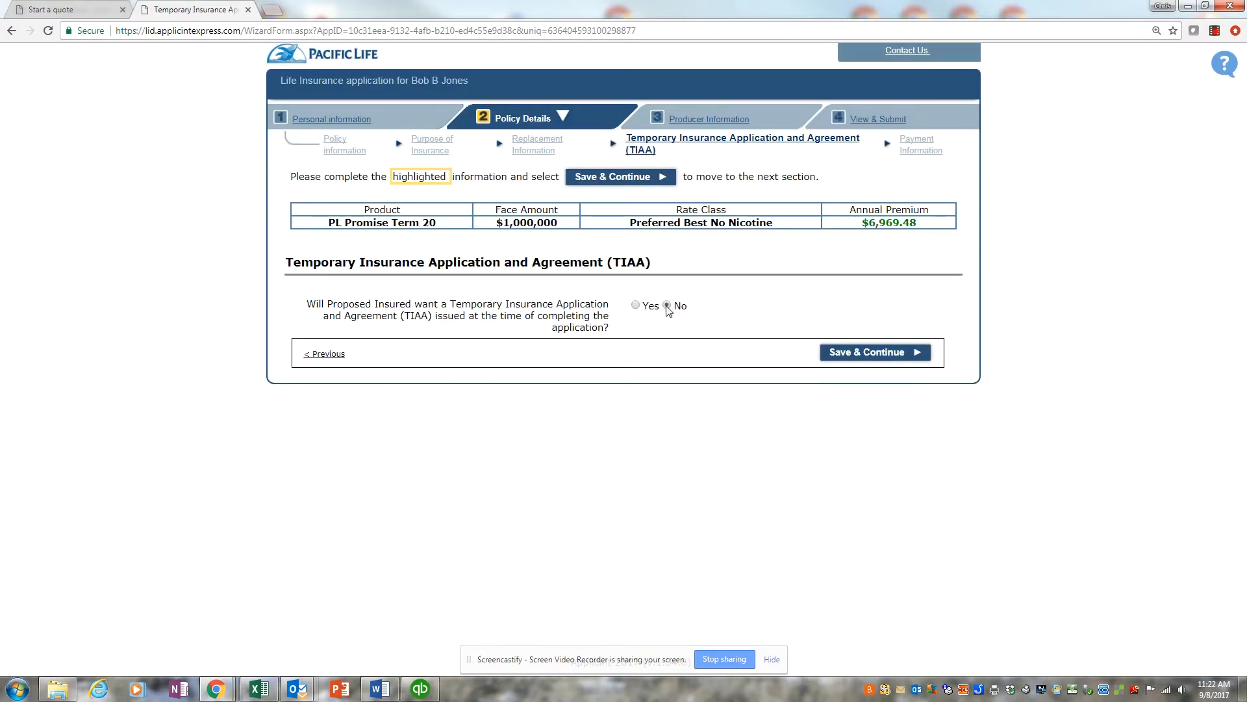
pyautogui.click(843, 358)
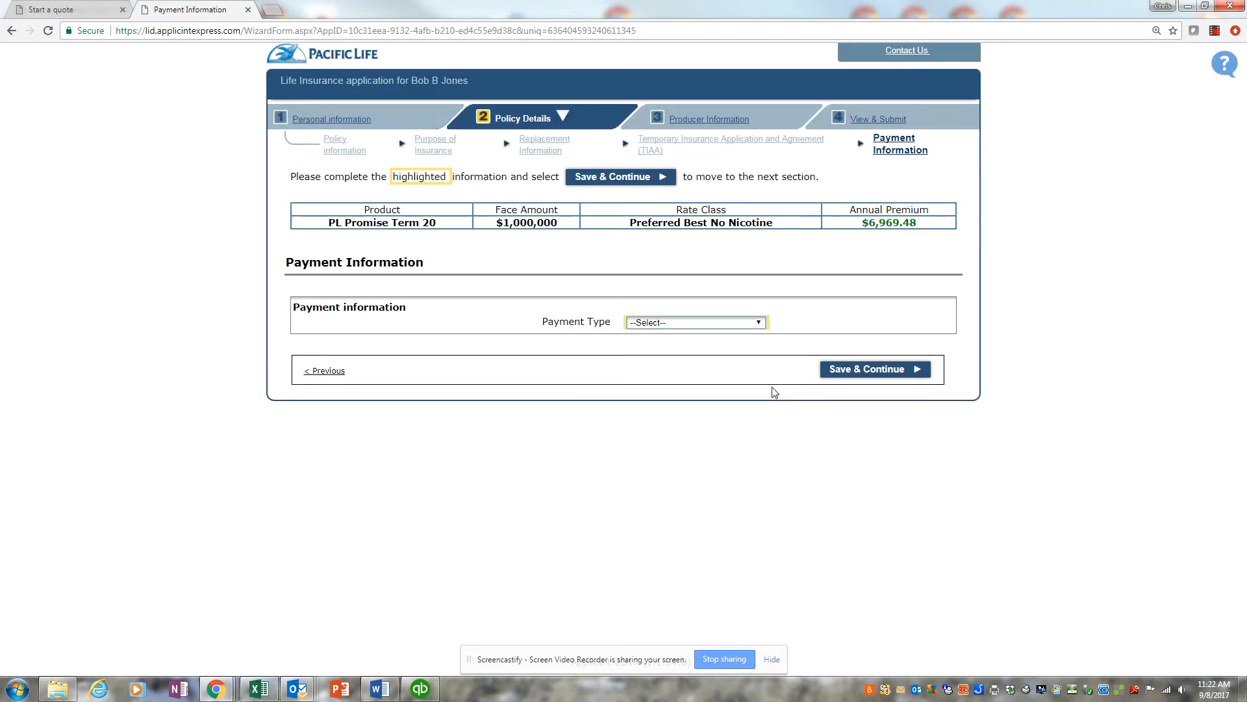
# Set the payment type to Direct Bill with Quarterly frequency and continue past Payment Information.
pyautogui.click(757, 322)
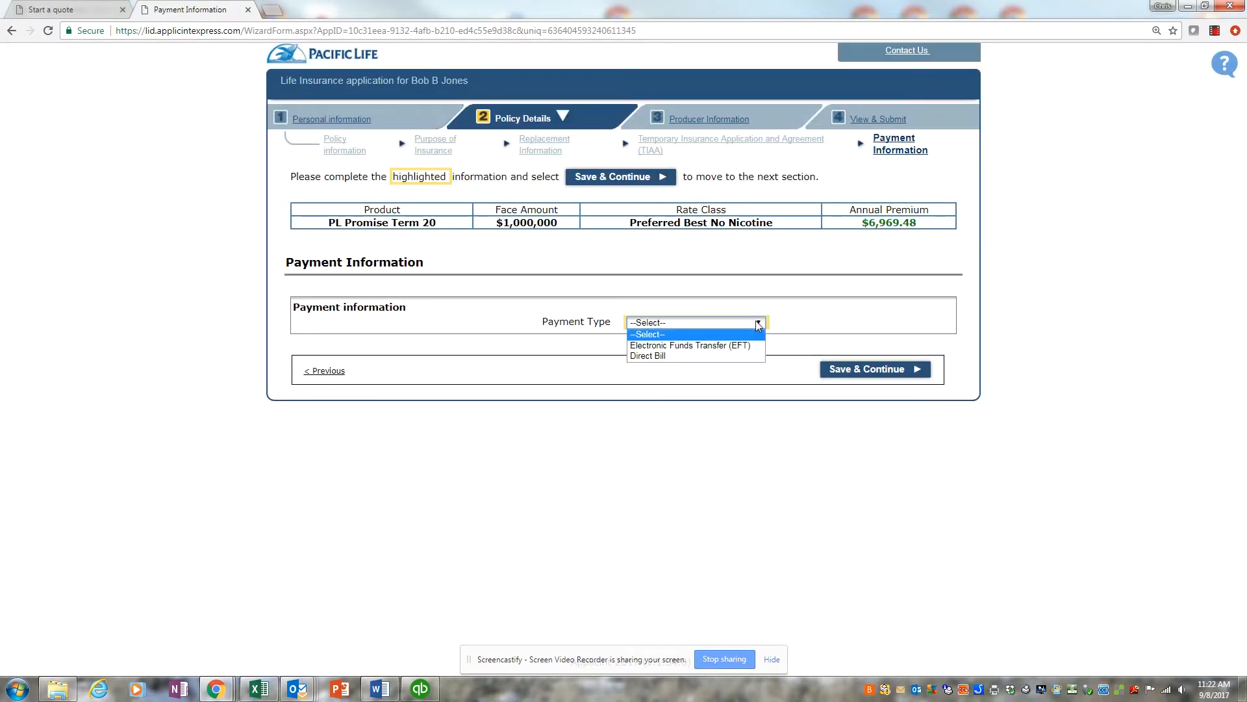
pyautogui.click(727, 355)
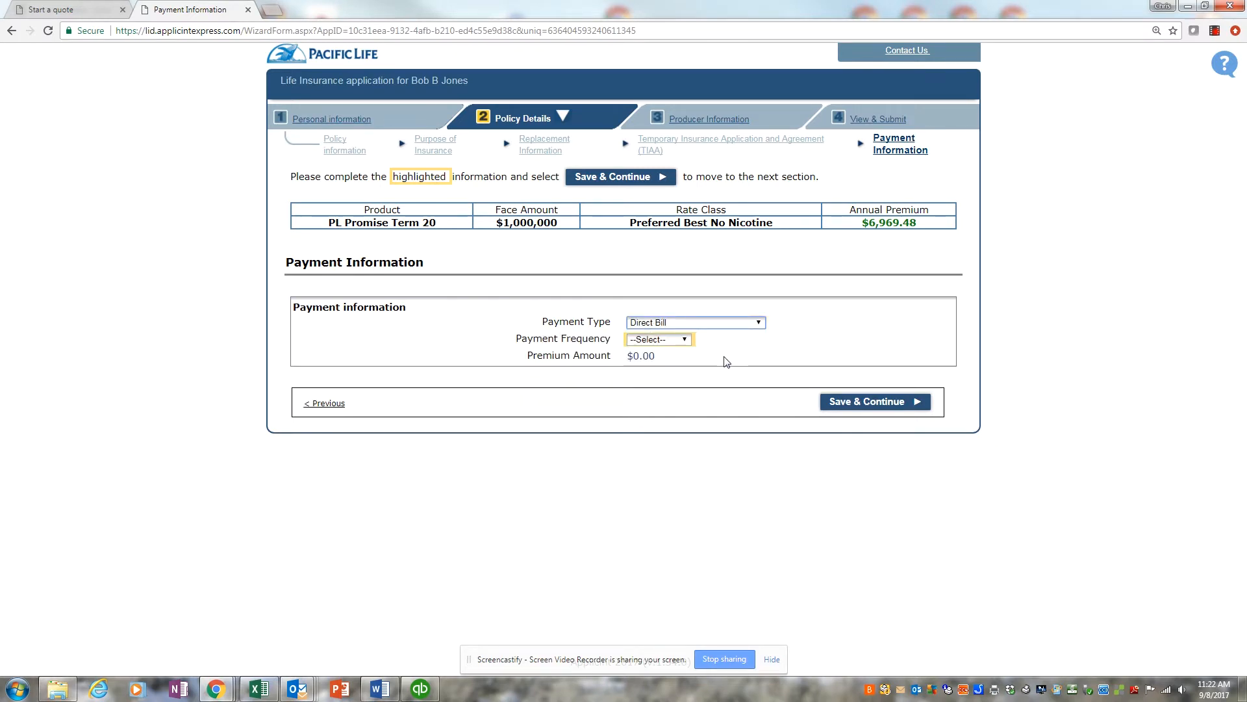
pyautogui.click(684, 340)
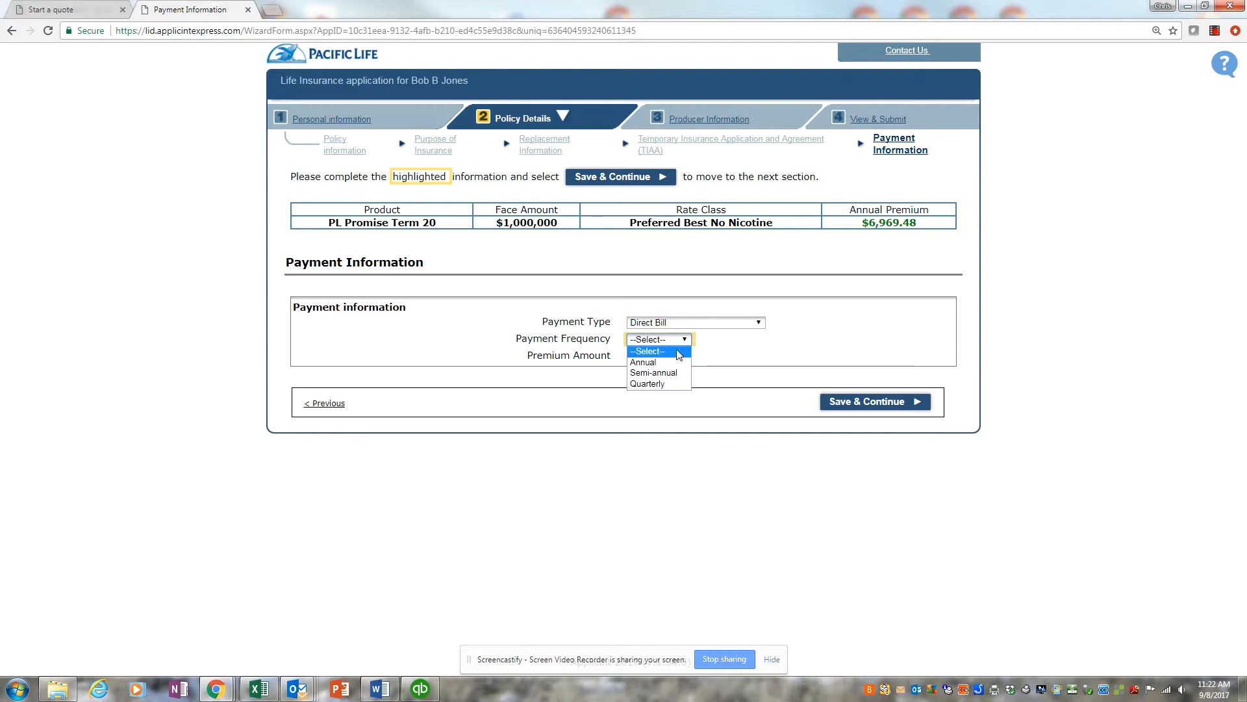
pyautogui.click(667, 384)
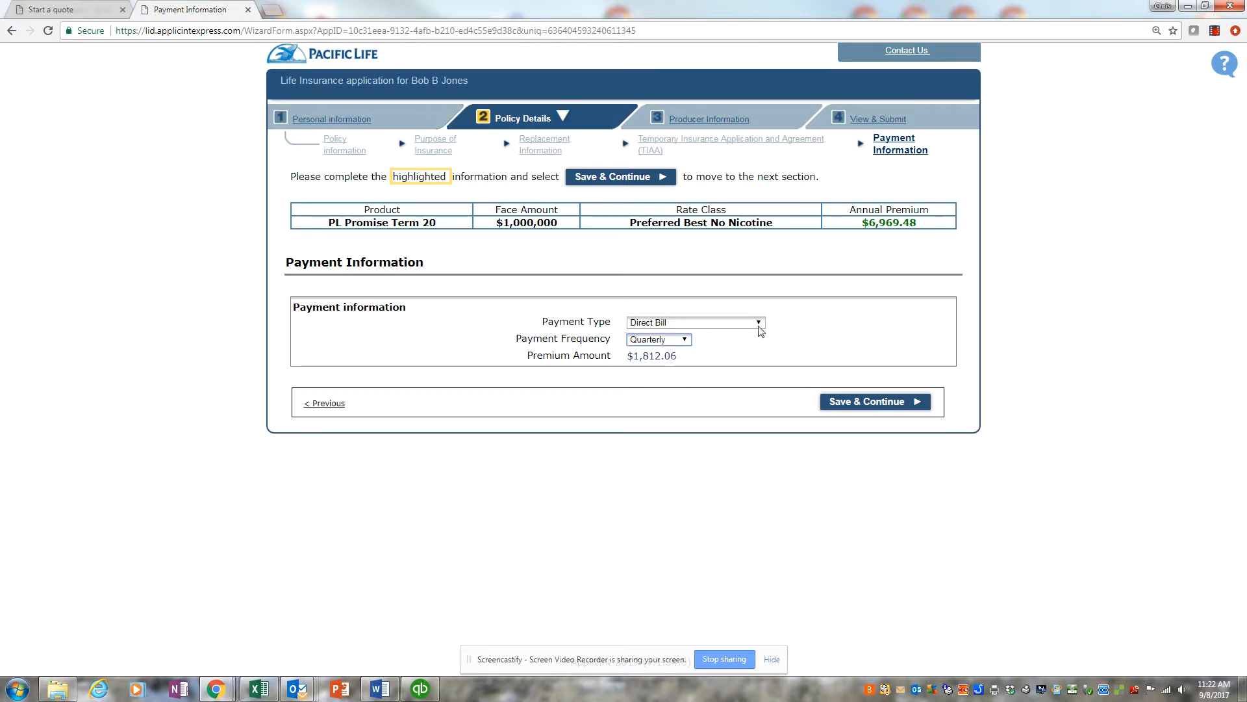
pyautogui.click(857, 403)
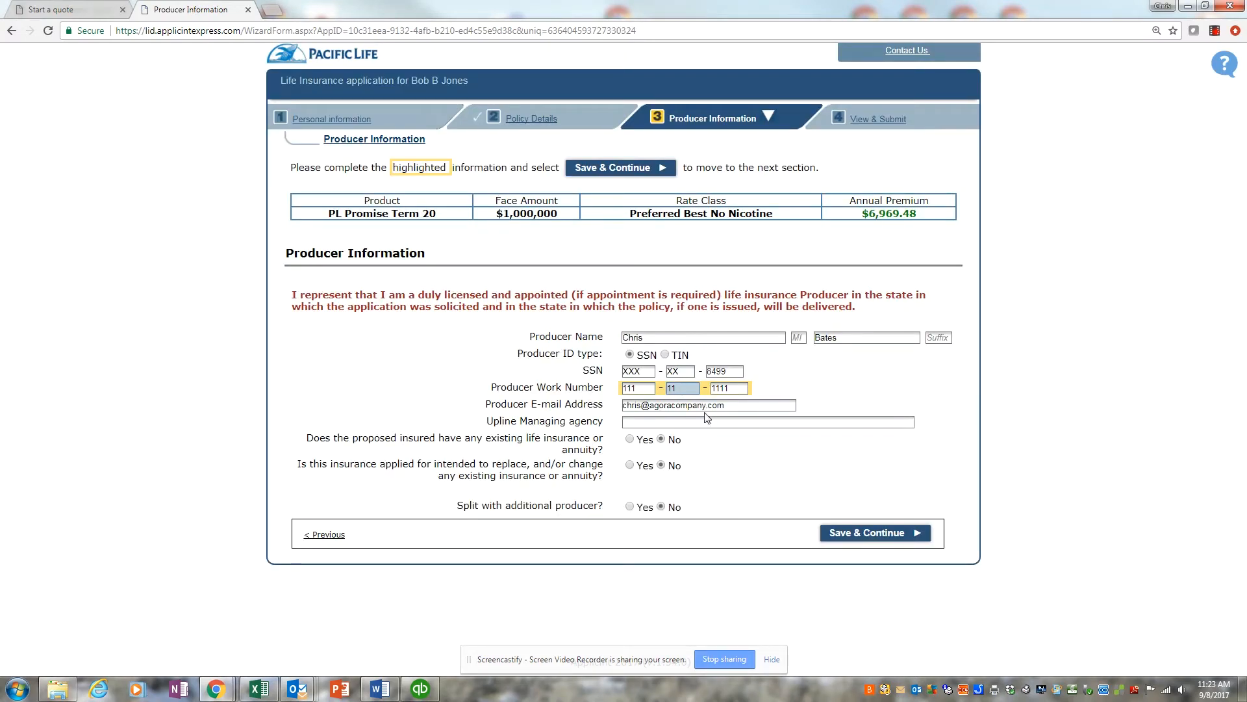
# Complete the producer's work number and continue past Producer Information.
pyautogui.press('Tab')
pyautogui.press('Tab')
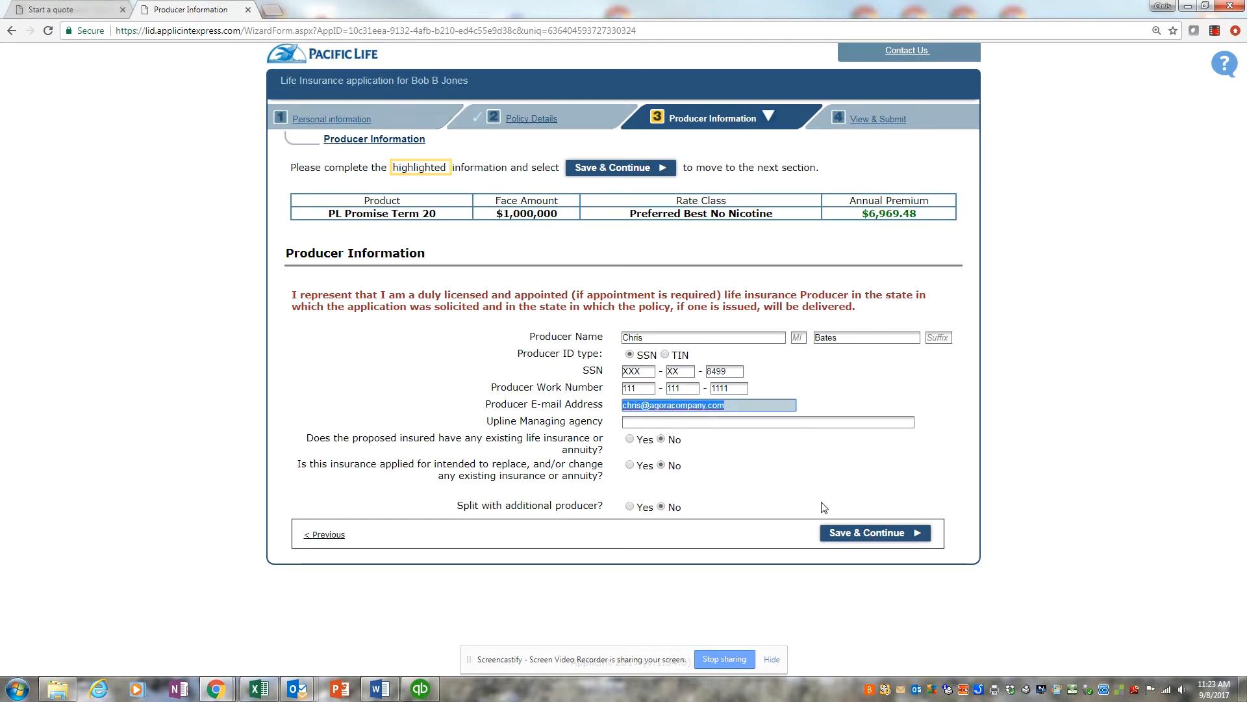
pyautogui.click(855, 534)
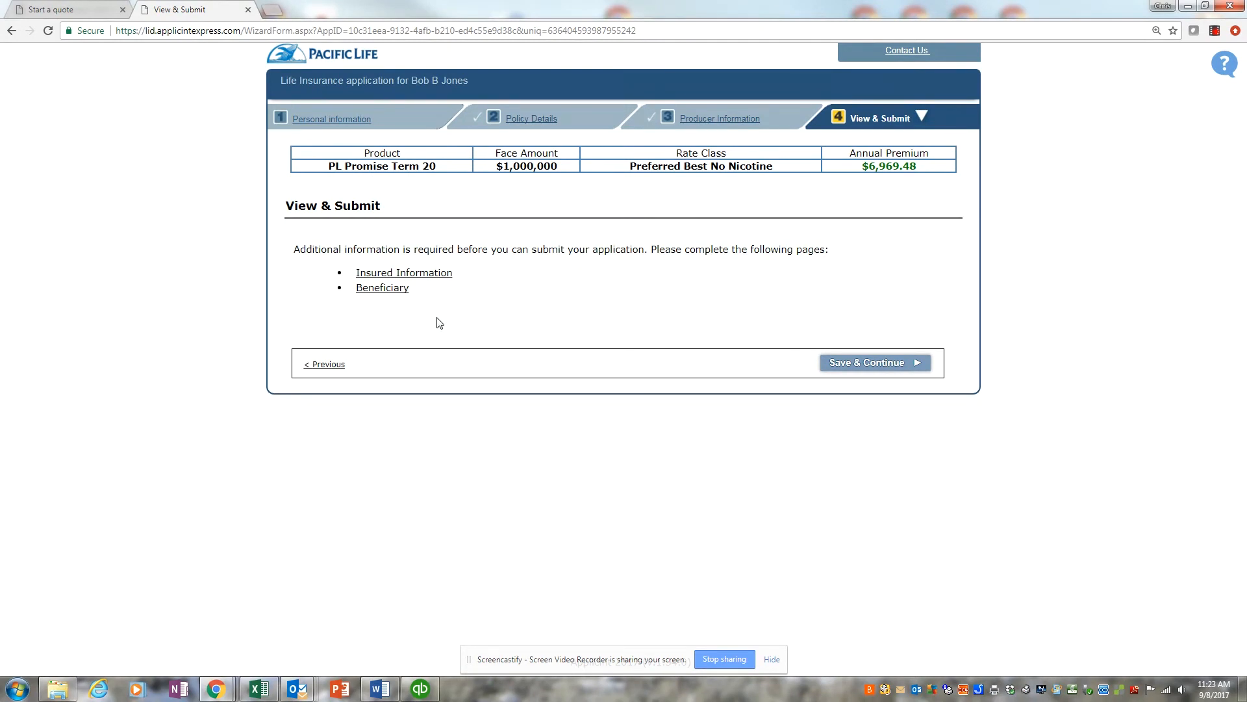
# Open the incomplete Beneficiary page from the list of required pages and go back to the preceding section.
pyautogui.click(385, 288)
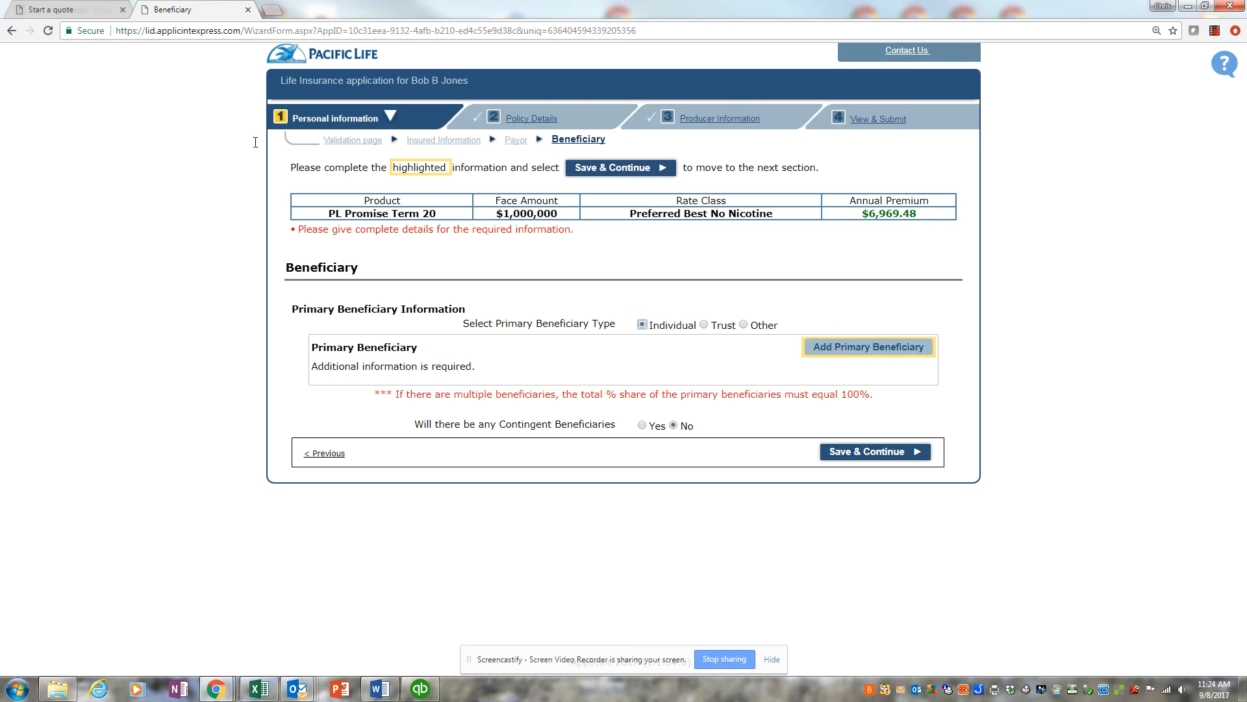
pyautogui.click(323, 454)
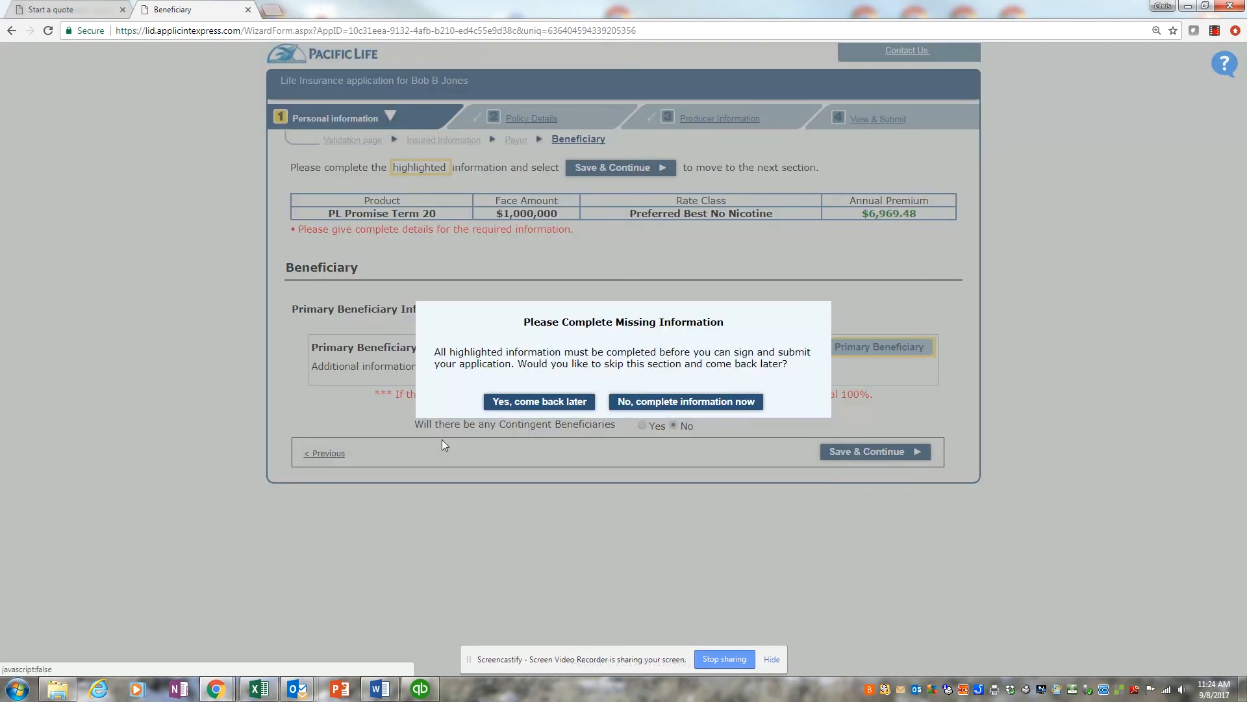